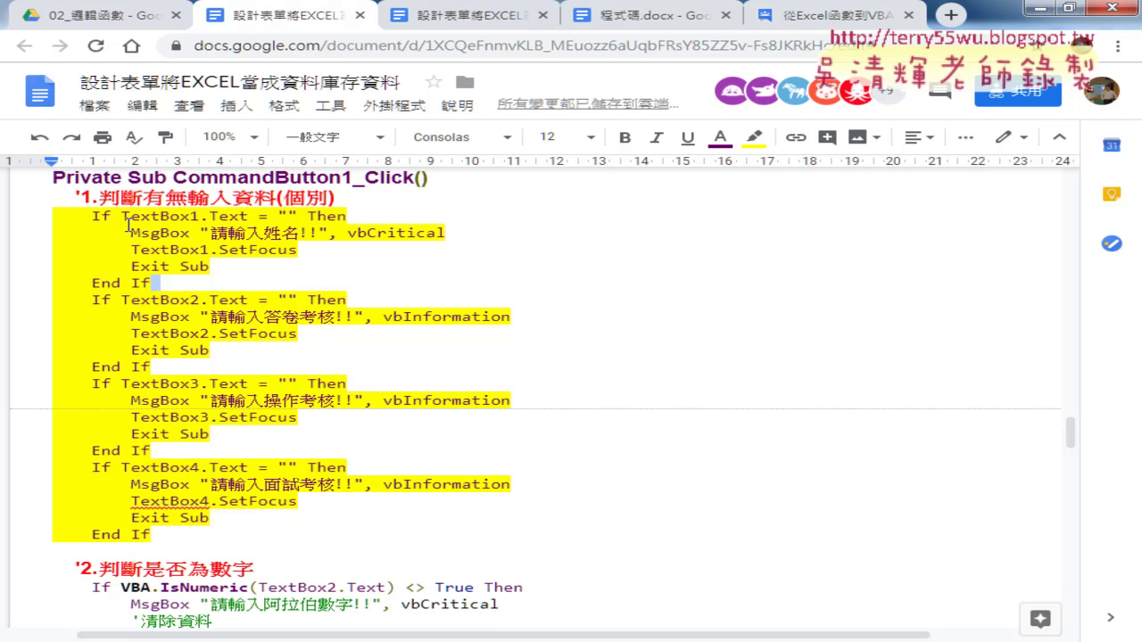
- Highlight the TextBox1 empty-text check and each part of the TextBox2 IsNumeric condition
left_click_drag(122, 216, 295, 216)
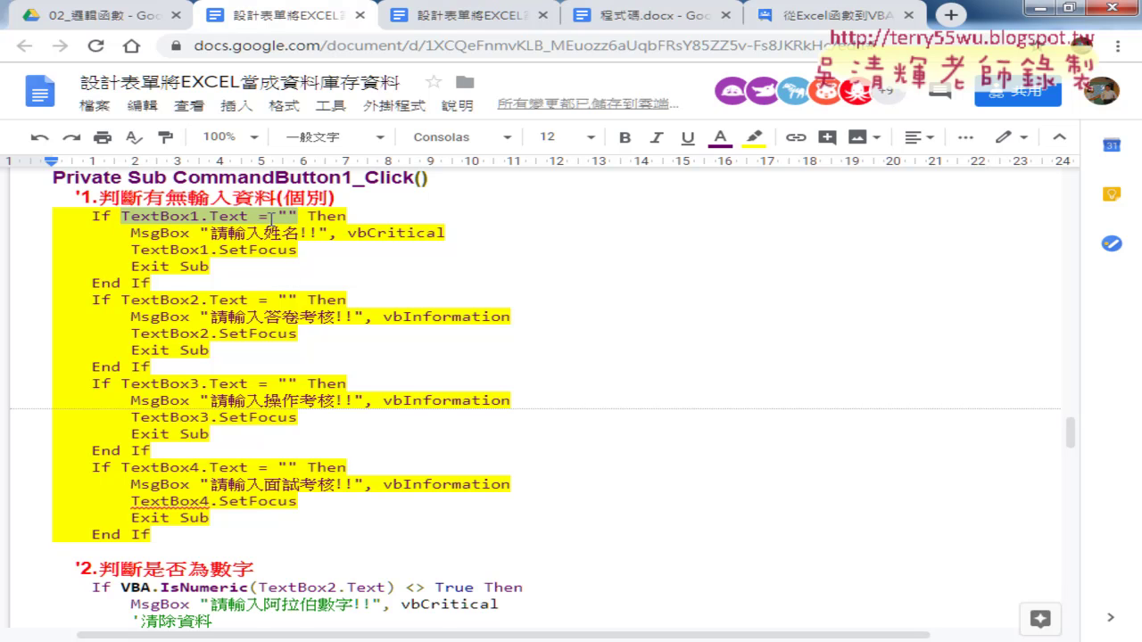
scroll(272, 432, "down", 3)
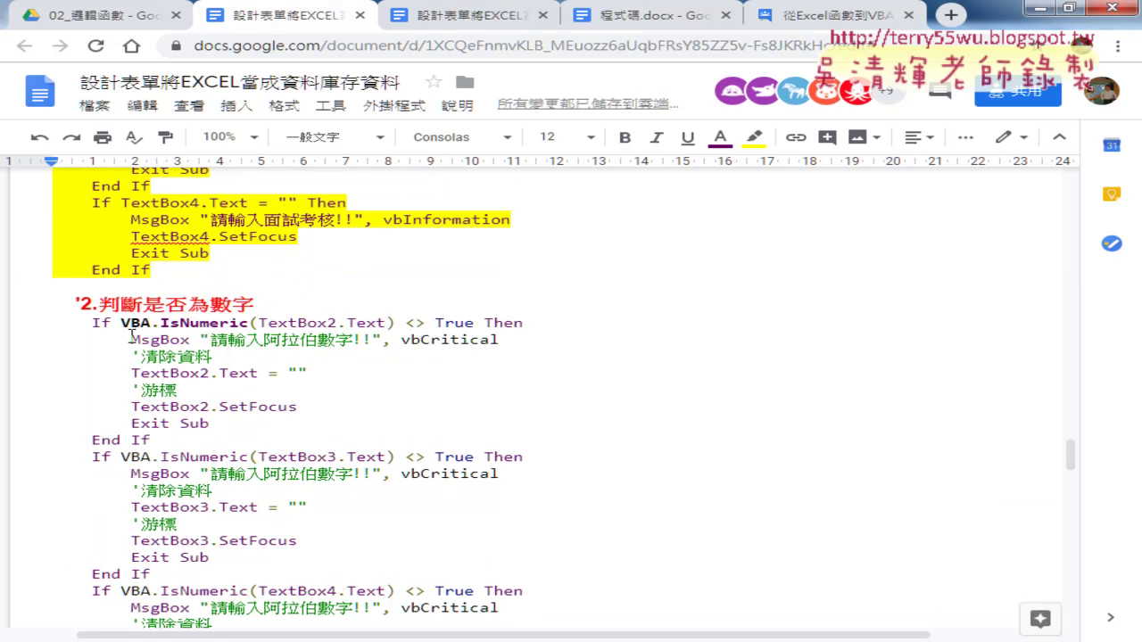
left_click_drag(123, 322, 251, 325)
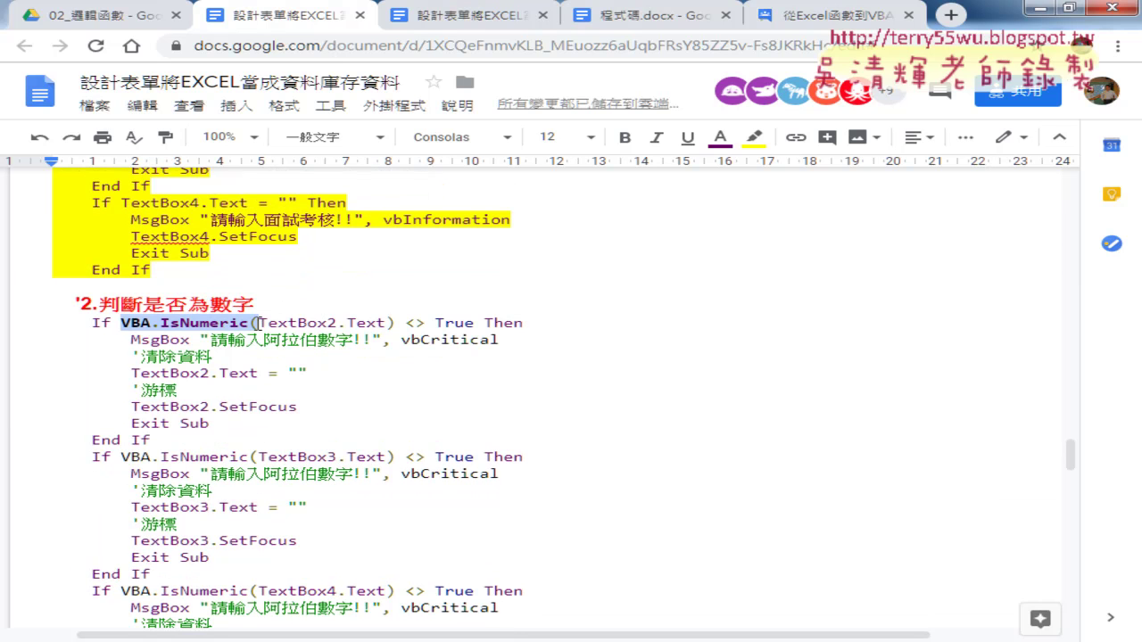
left_click_drag(259, 323, 386, 323)
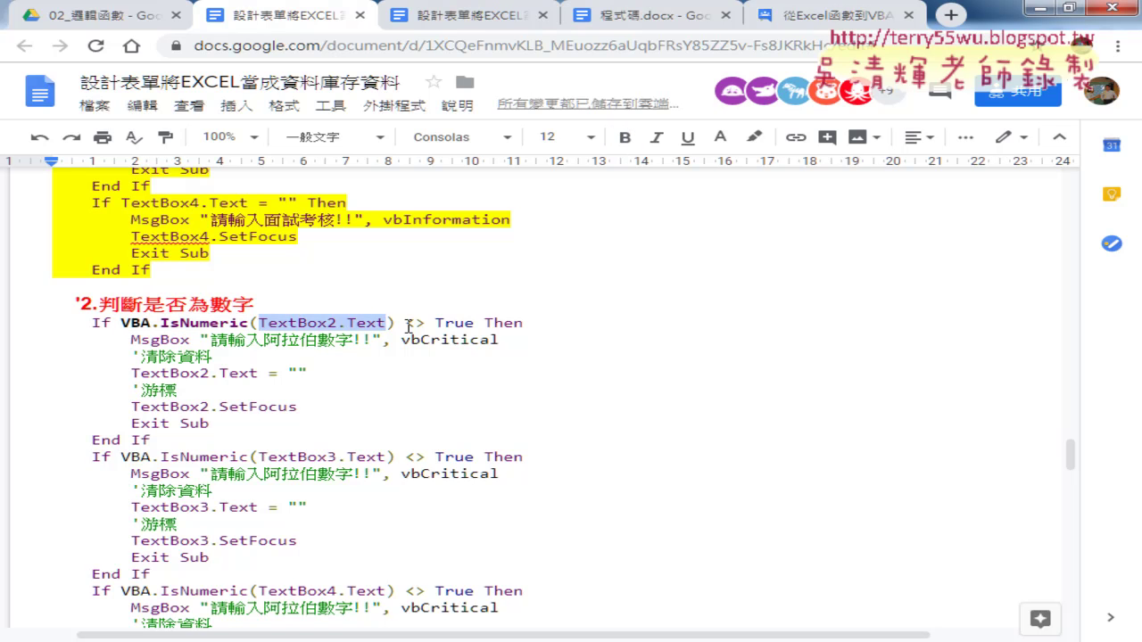
left_click_drag(406, 323, 474, 323)
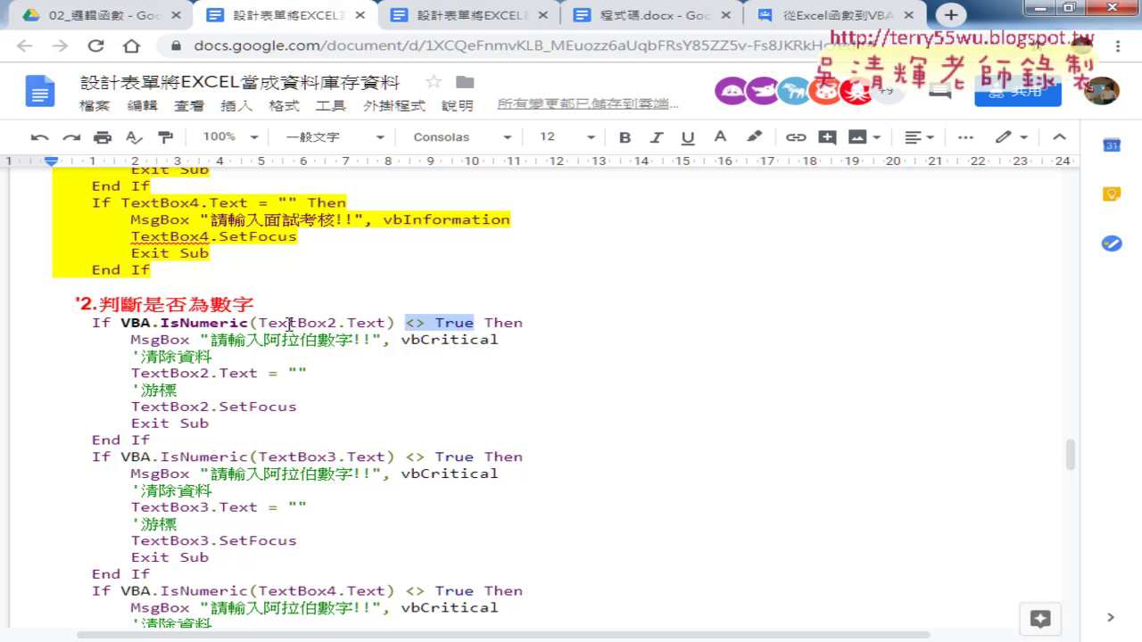
left_click_drag(122, 323, 475, 323)
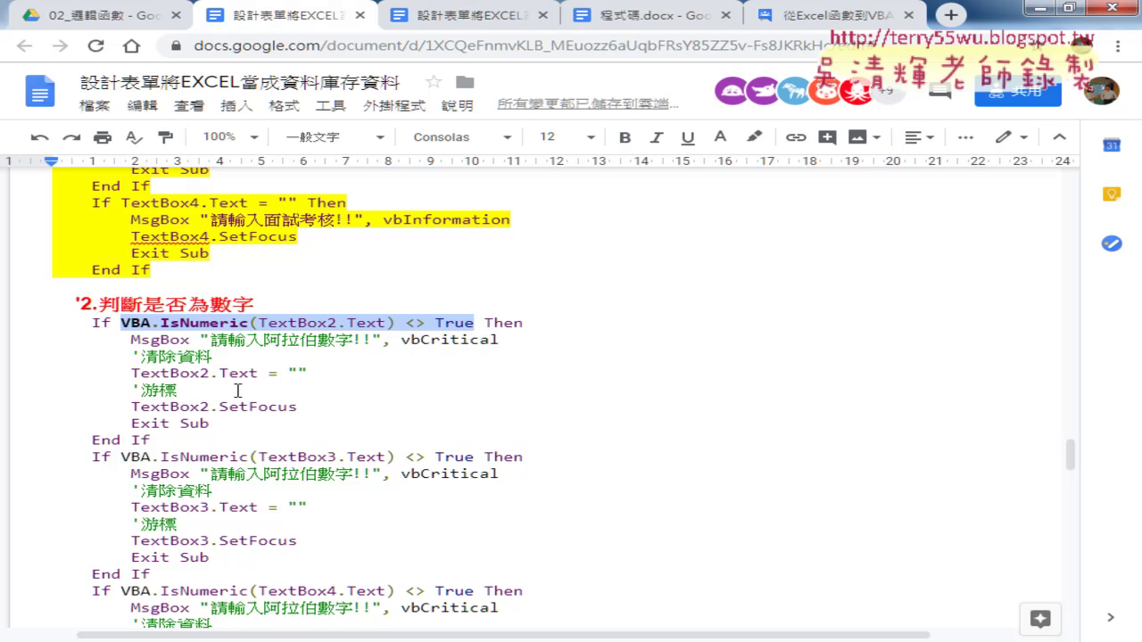
- Highlight the TextBox2 range test, its 0-to-100 warning, clear, SetFocus and Exit Sub lines
scroll(266, 415, "down", 2)
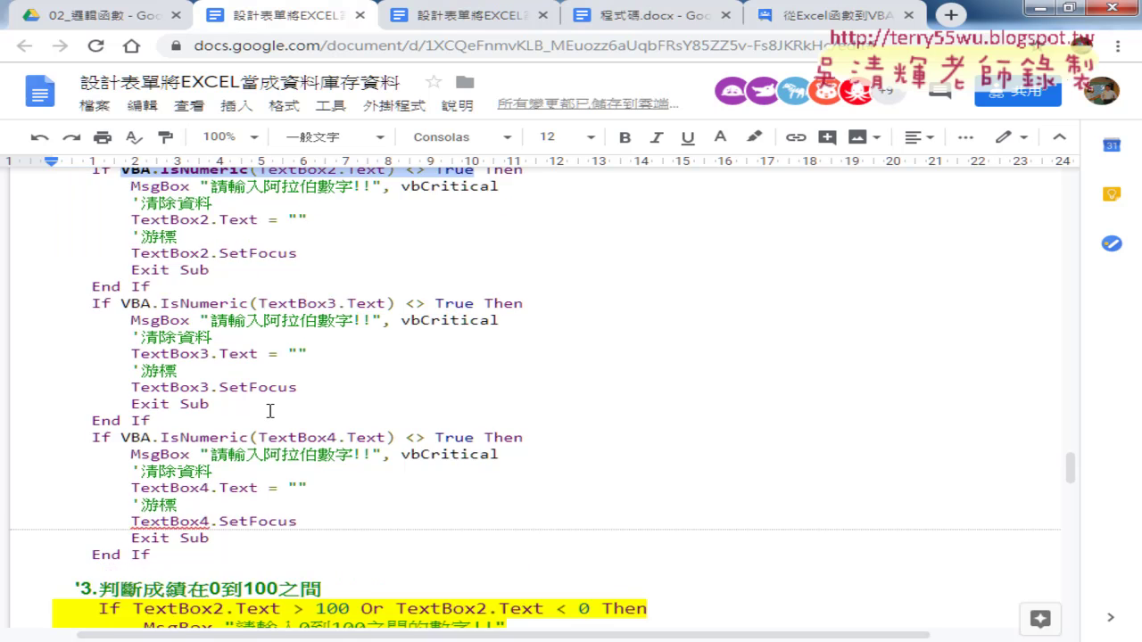
scroll(268, 425, "down", 3)
left_click_drag(133, 322, 384, 323)
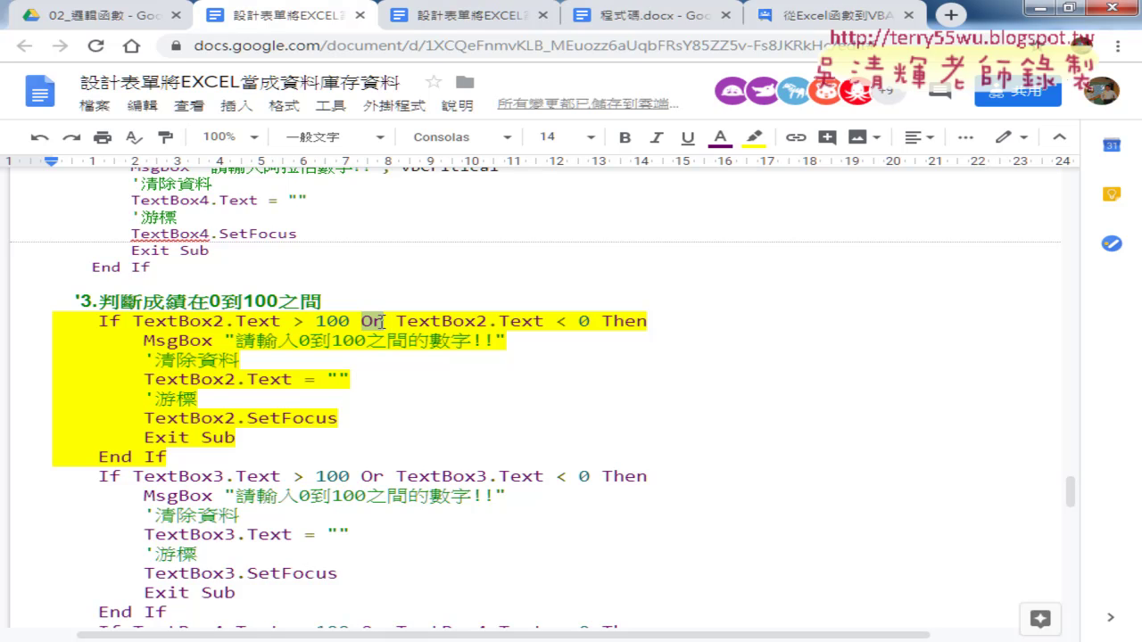
left_click_drag(590, 321, 395, 321)
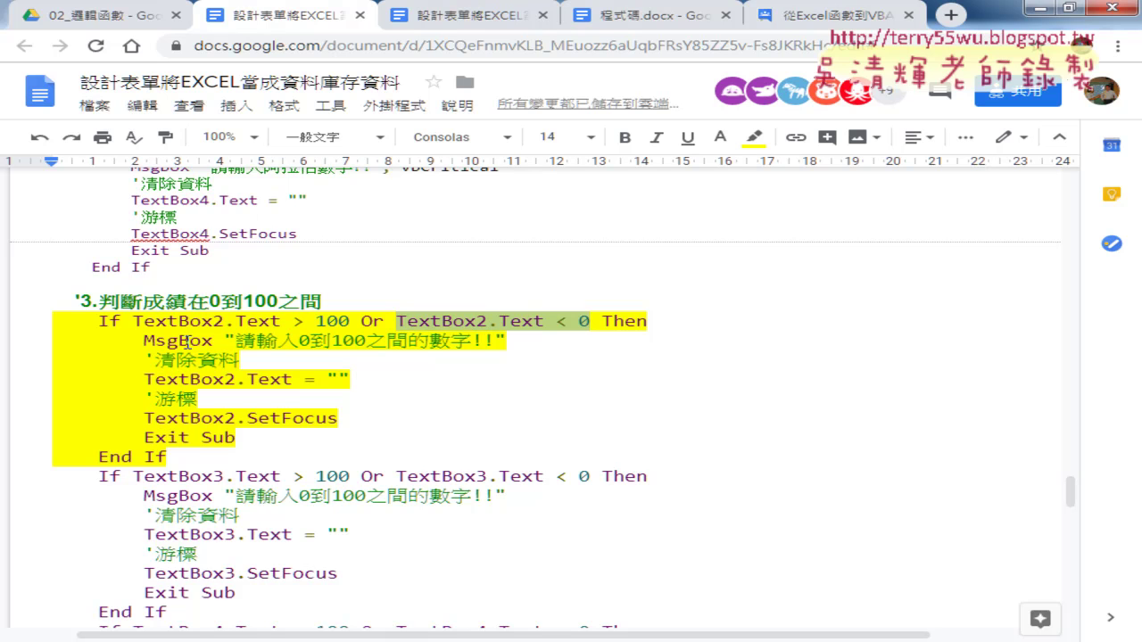
left_click_drag(225, 340, 512, 341)
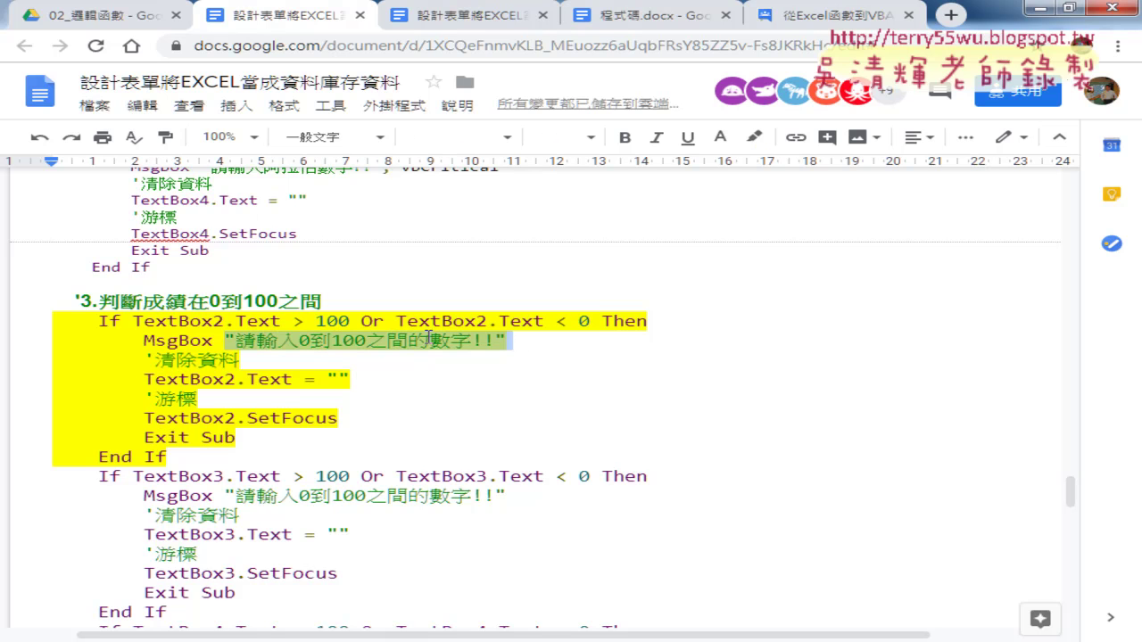
left_click_drag(350, 379, 145, 380)
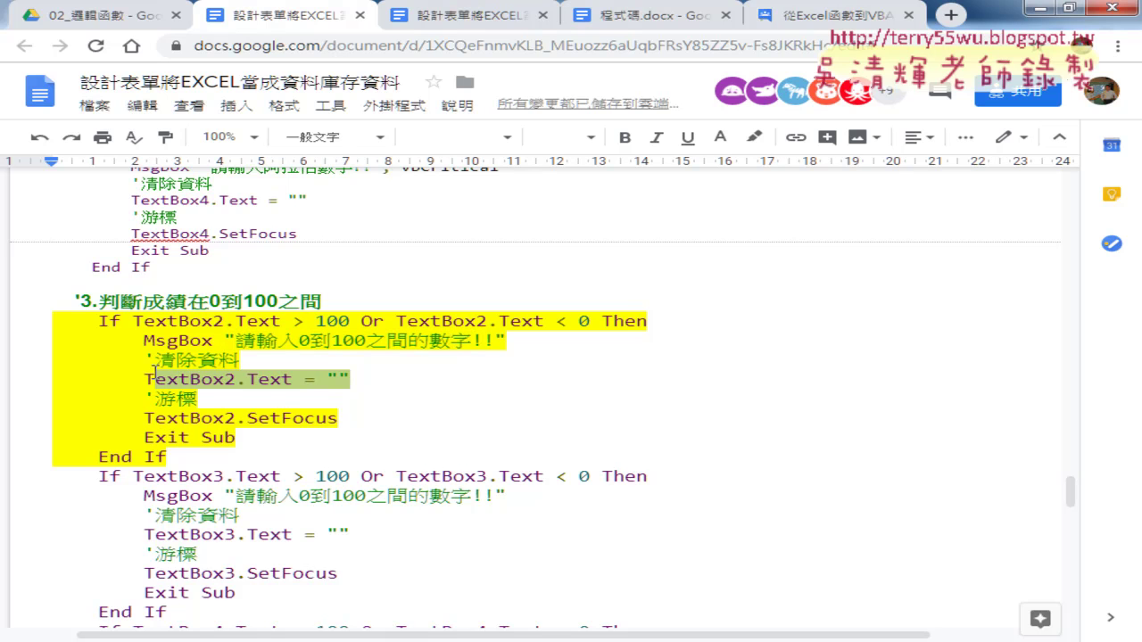
left_click_drag(338, 417, 143, 417)
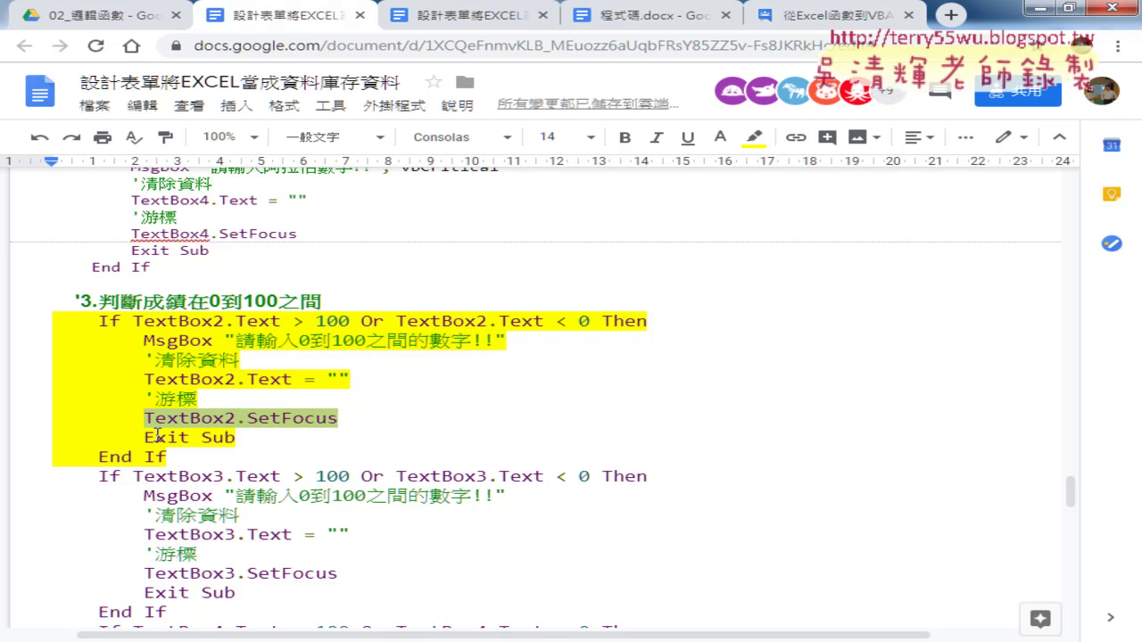
left_click(238, 438)
left_click_drag(241, 439, 155, 439)
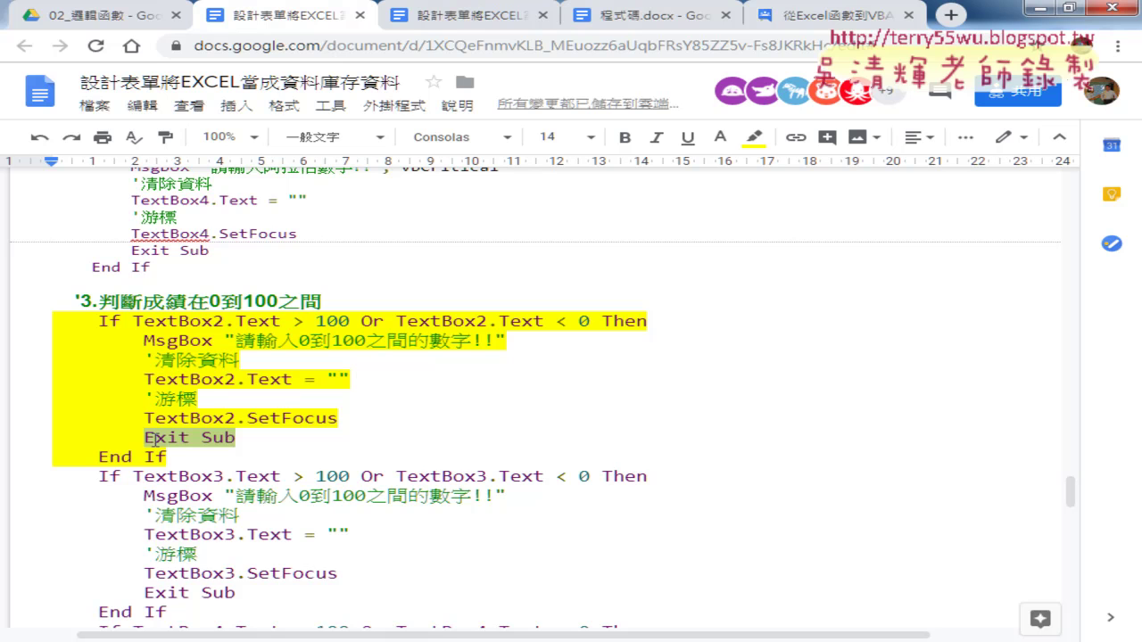
left_click(182, 323)
- Select the range-check code down to its final End If, copy it, and switch to the Visual Basic editor
left_click(202, 476)
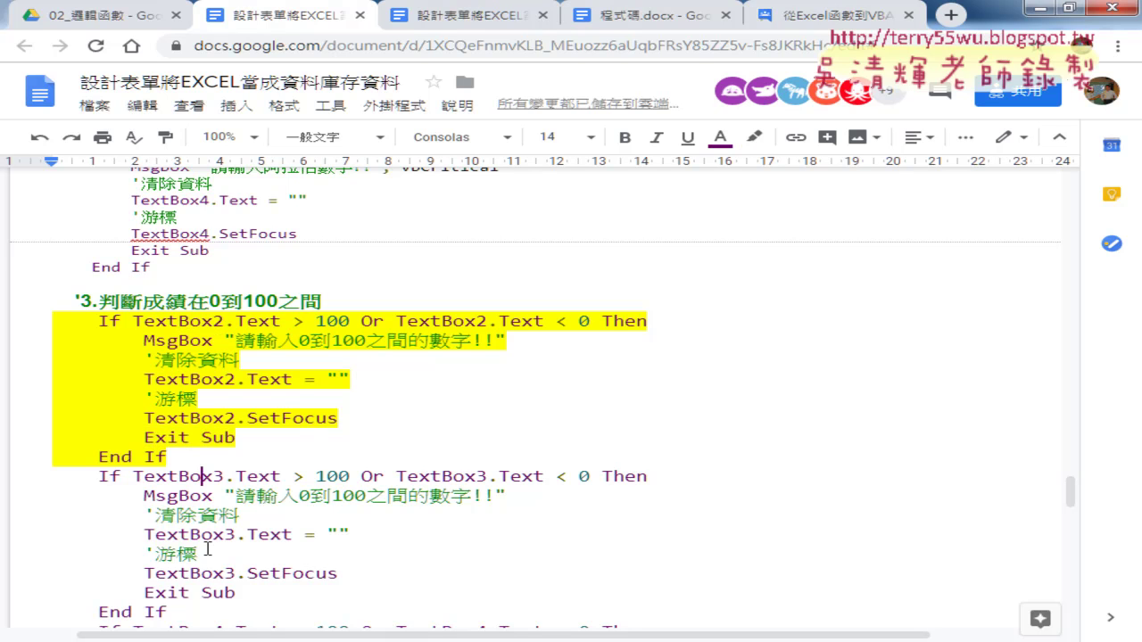
scroll(207, 547, "down", 2)
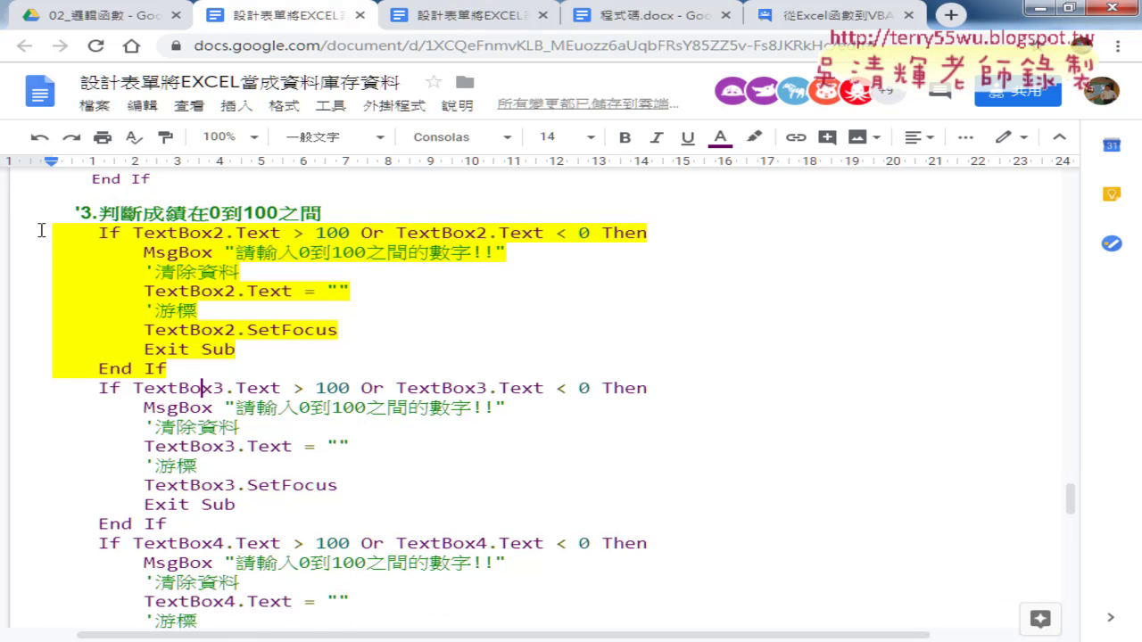
scroll(146, 428, "down", 1)
scroll(198, 476, "down", 2)
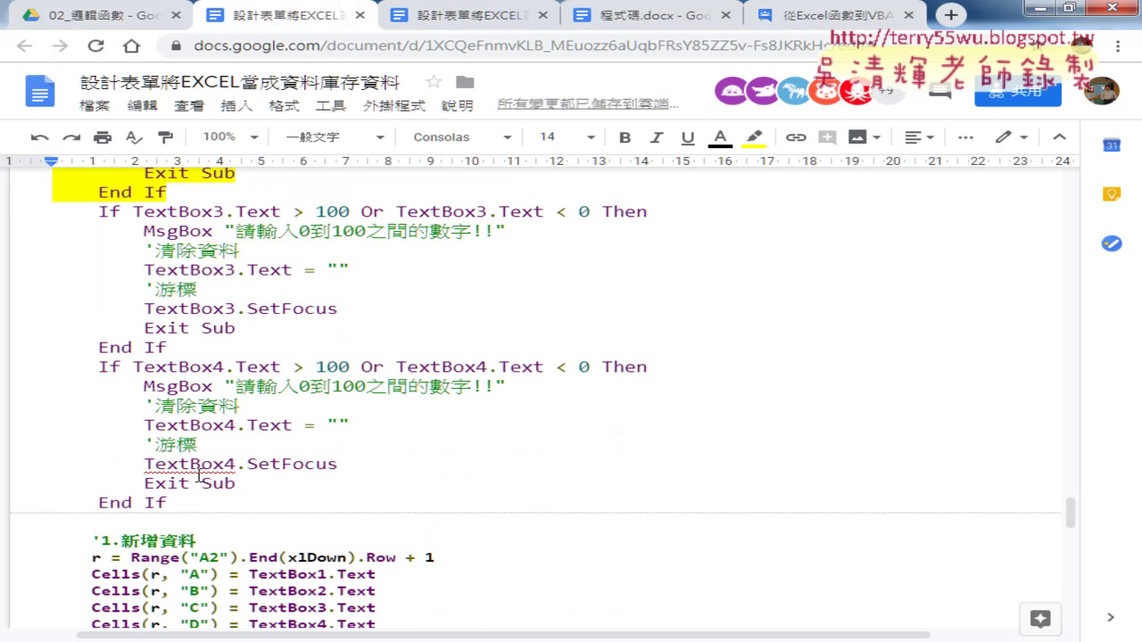
left_click(190, 507, "shift")
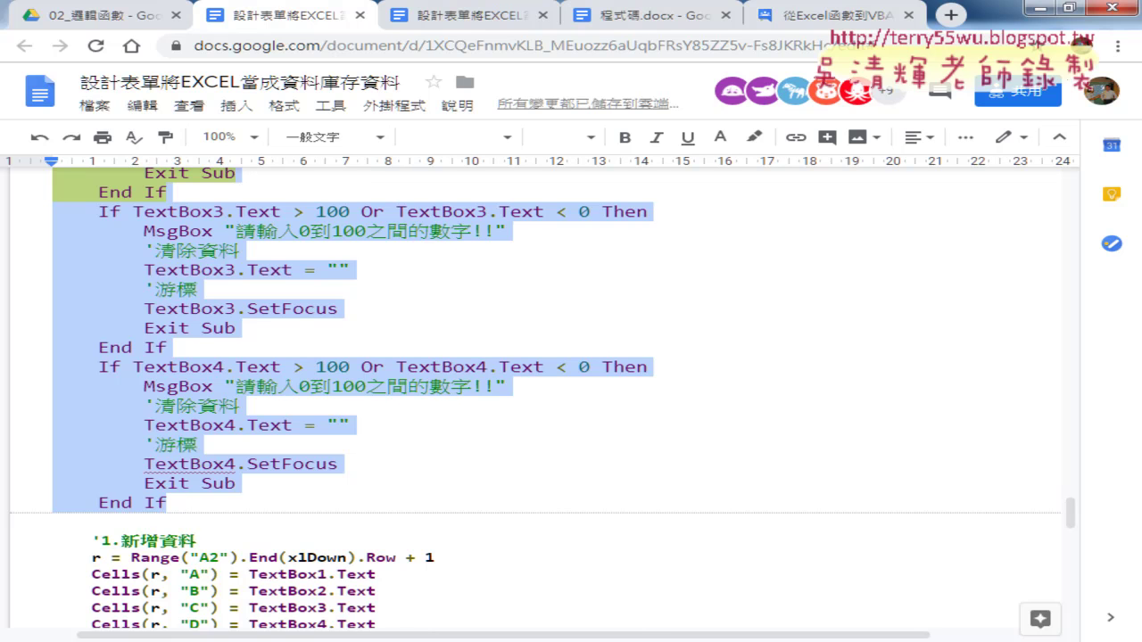
key("alt+Tab")
left_click(508, 585)
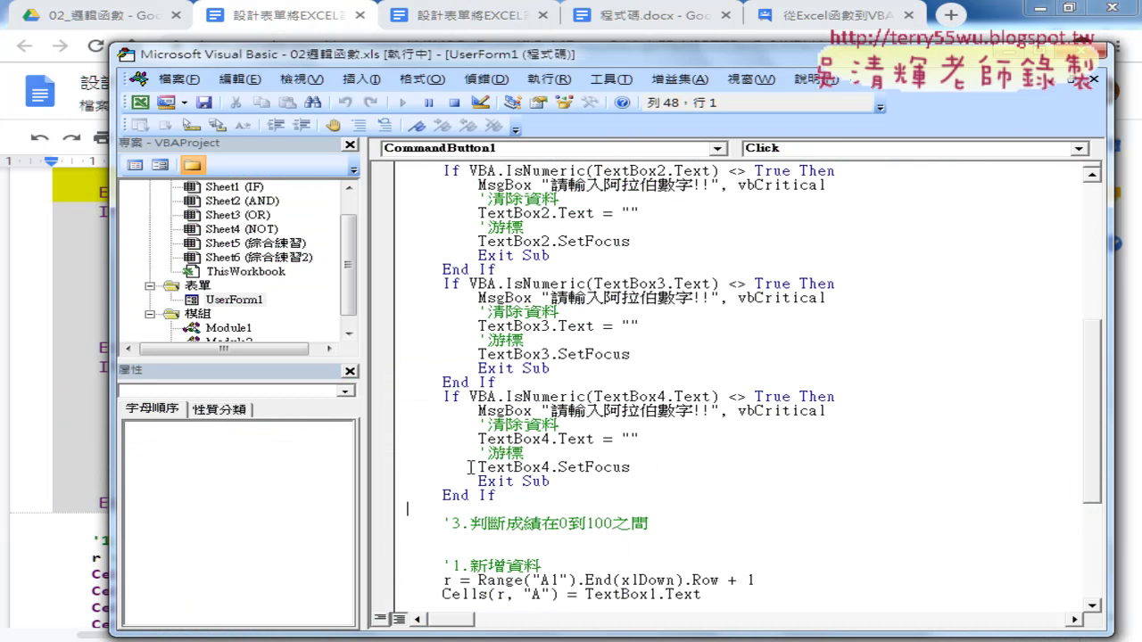
- Place the cursor on the blank line under the '3 range-check comment in the editor
left_click(444, 541)
- Select the whole range-check block from the TextBox2 test to its final End If, then return to the editor
left_click(83, 365)
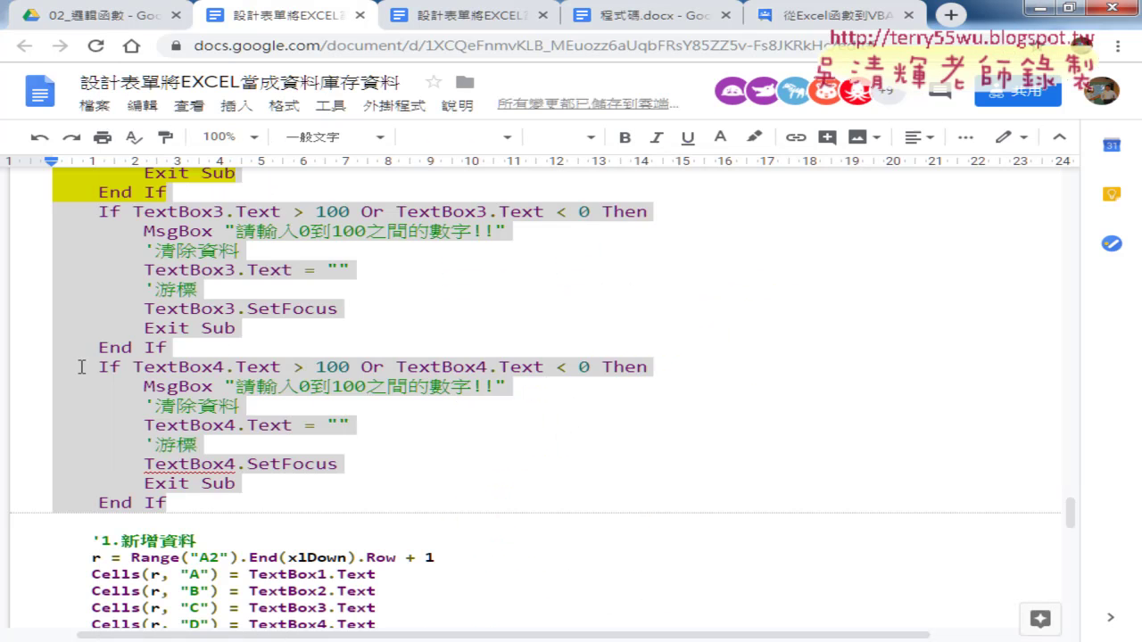
left_click(198, 493)
scroll(193, 489, "up", 2)
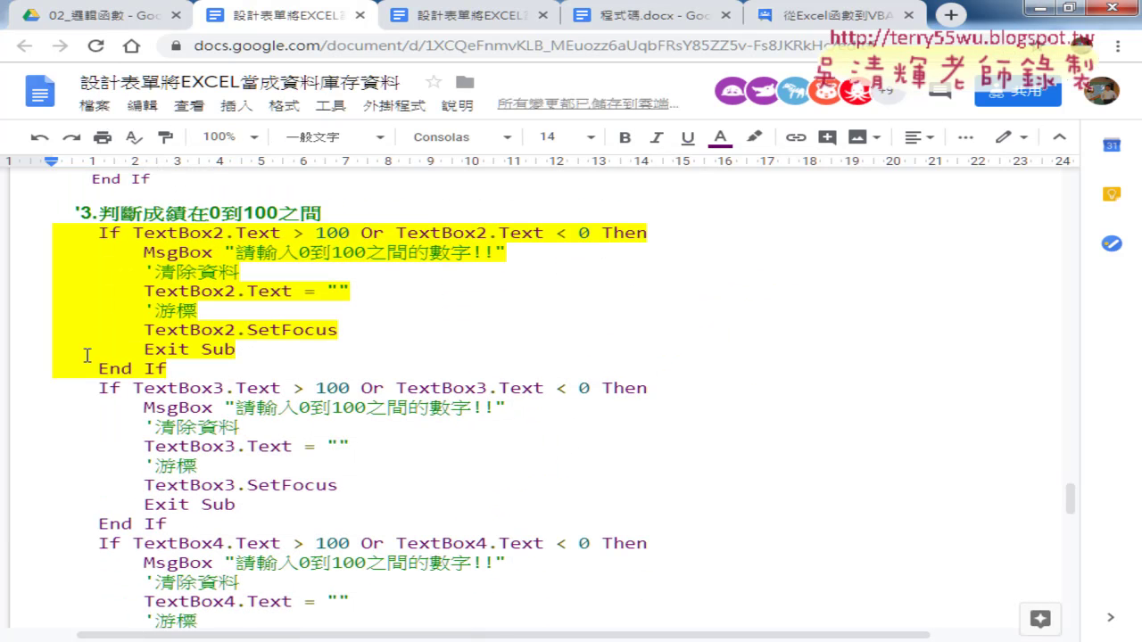
left_click(54, 229, "shift")
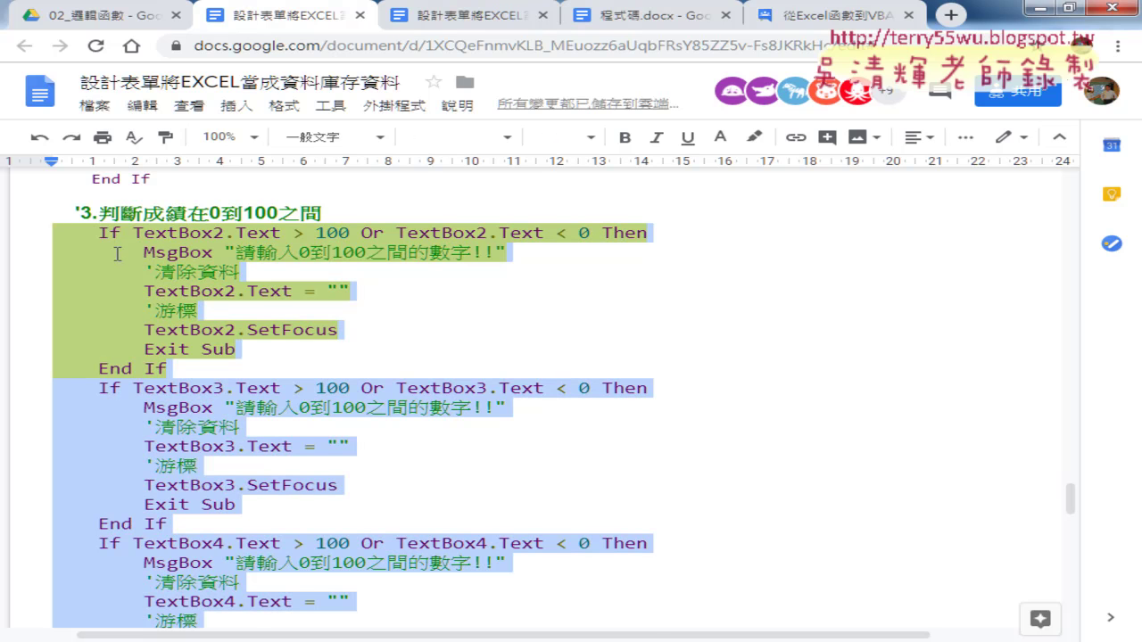
left_click(393, 639)
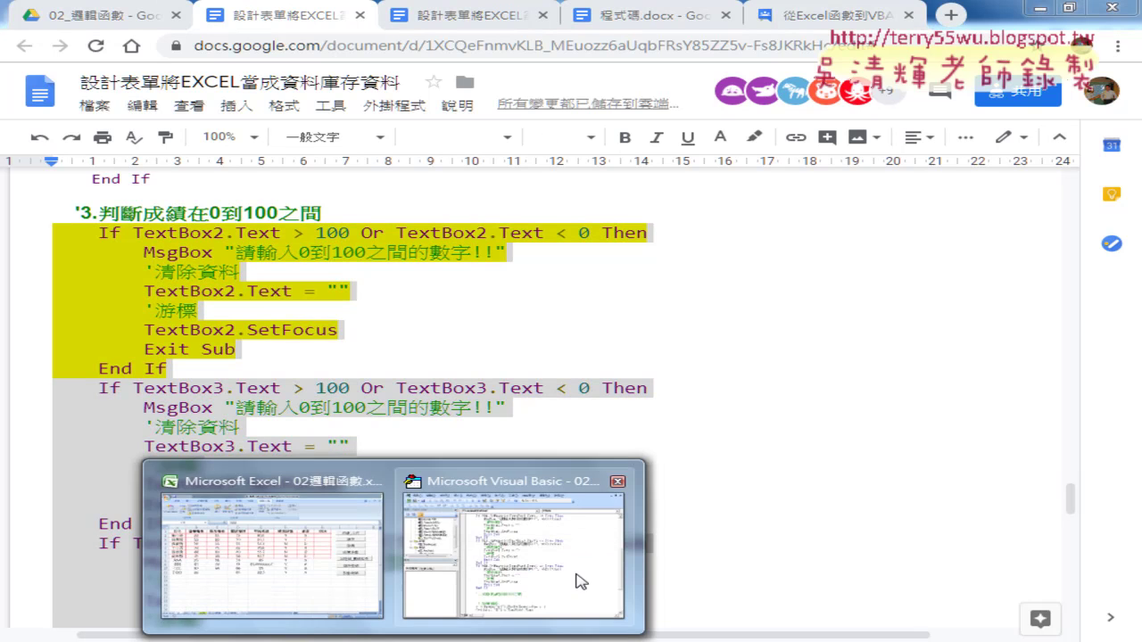
left_click(596, 495)
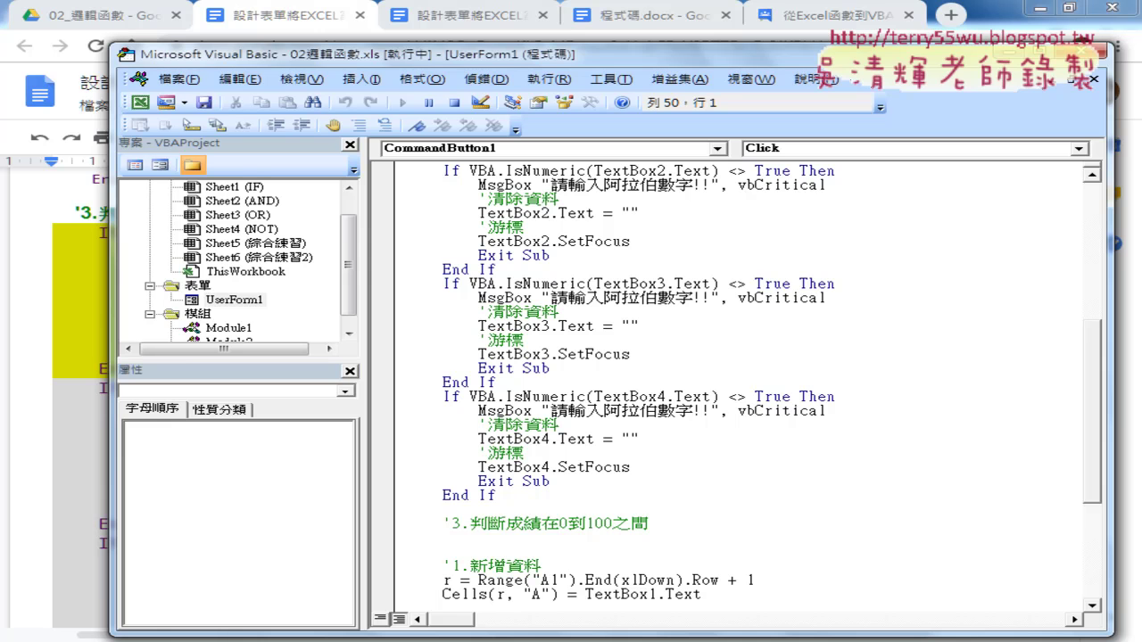
- Stop the running form, open the 新增 button code, and paste the three 0–100 checks under the '3 comment
left_click(437, 540)
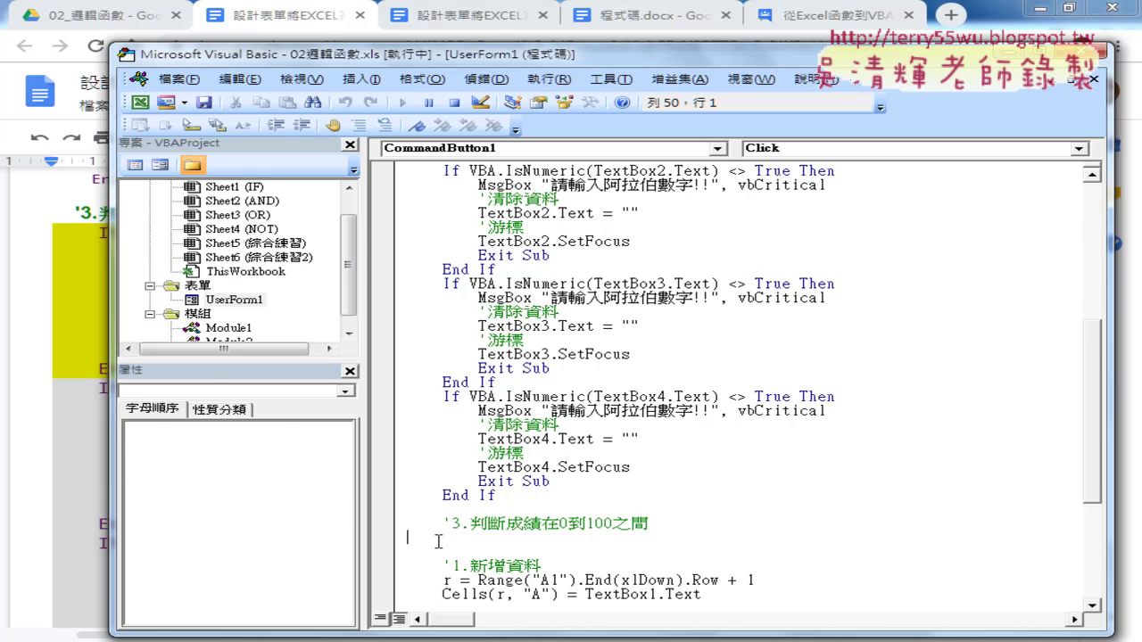
left_click(454, 102)
double_click(759, 194)
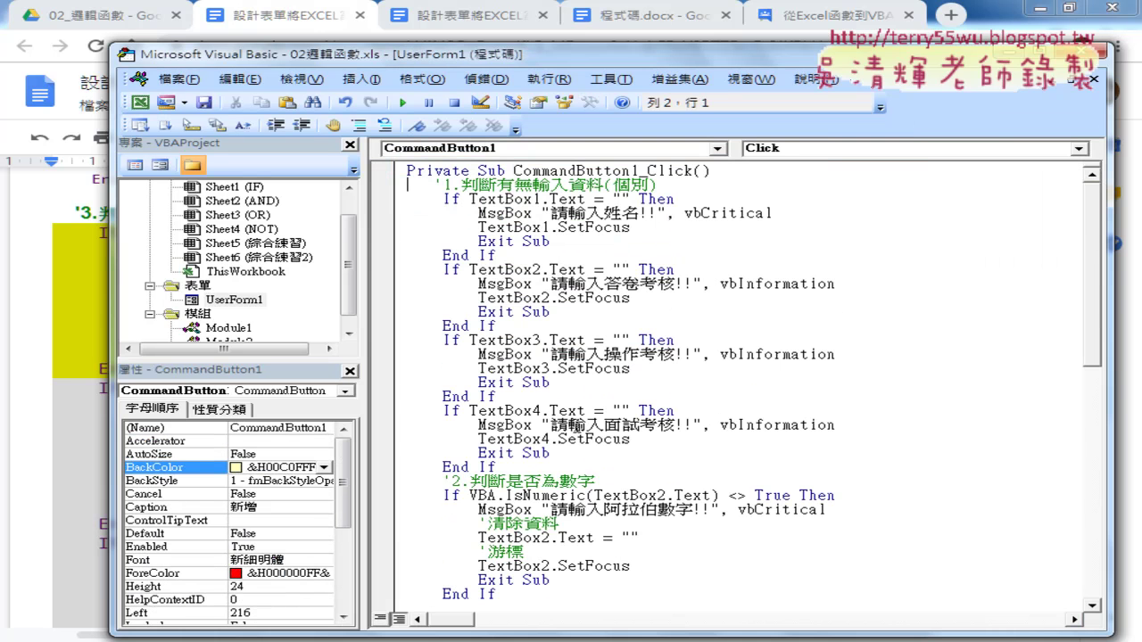
scroll(475, 536, "down", 5)
scroll(475, 536, "down", 2)
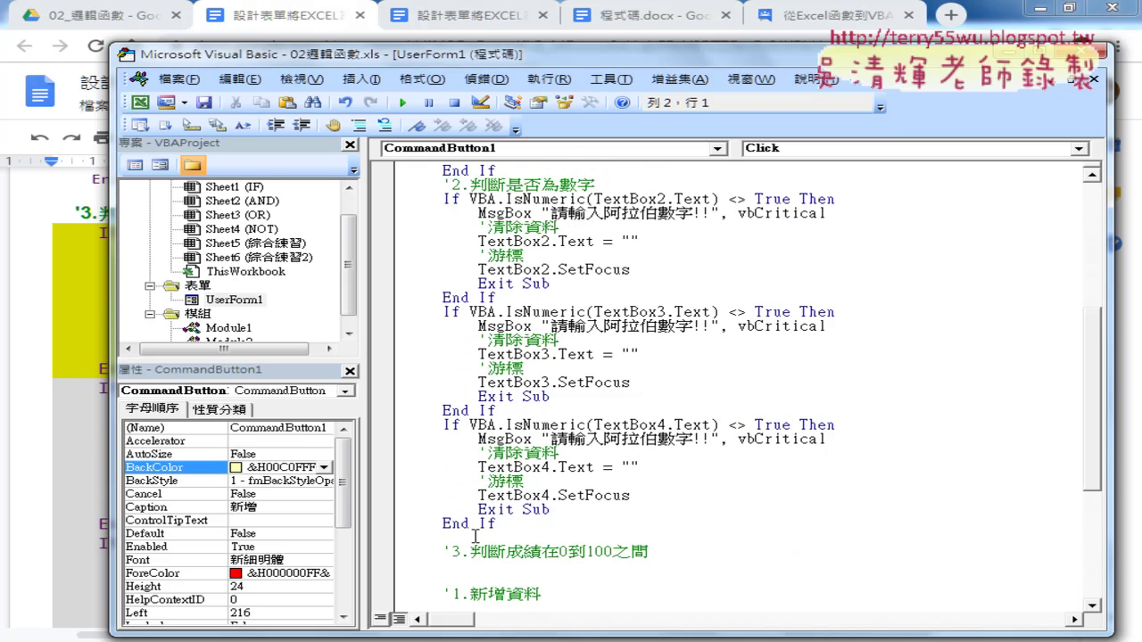
scroll(475, 536, "down", 2)
left_click(462, 482)
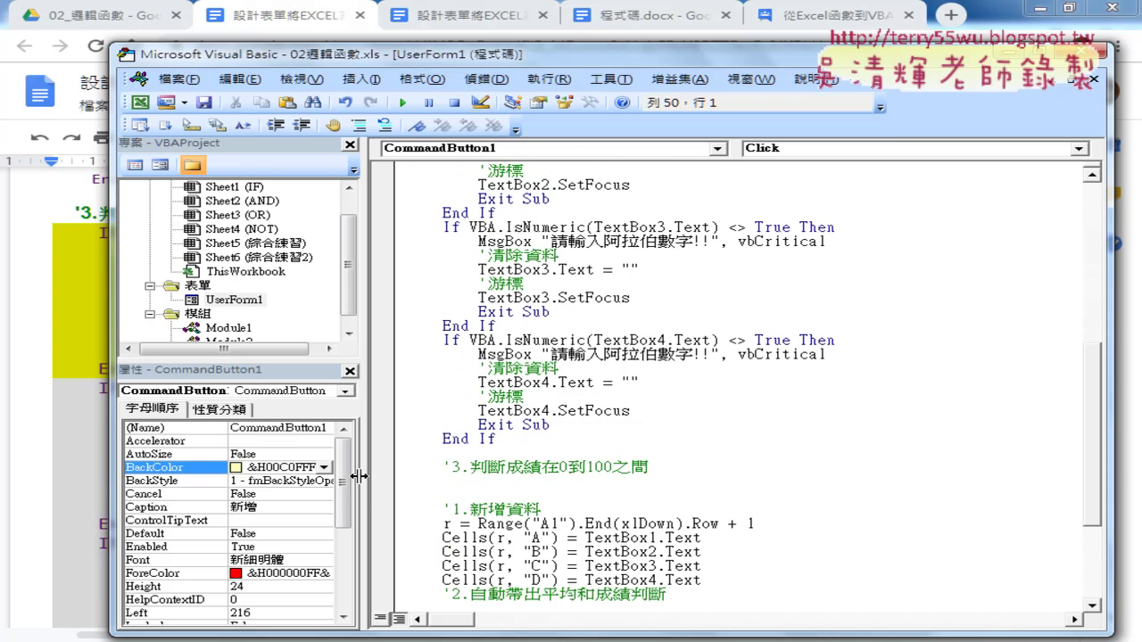
type("If TextBox2.Text > 100 Or TextBox2.Text < 0 Then         MsgBox \"請輸入0到100之間的數字!!\"         '清除資料         TextBox2.Text = \"\"         '游標         TextBox2.SetFocus         Exit Sub     End If     If TextBox3.Text > 100 Or TextBox3.Text < 0 Then         MsgBox \"請輸入0到100之間的數字!!\"         '清除資料         TextBox3.Text = \"\"         '游標         TextBox3.SetFocus         Exit Sub     End If     If TextBox4.Text > 100 Or TextBox4.Text < 0 Then         MsgBox \"請輸入0到100之間的數字!!\"         '清除資料         TextBox4.Text = \"\"         '游標         TextBox4.SetFocus         Exit Sub     End If")
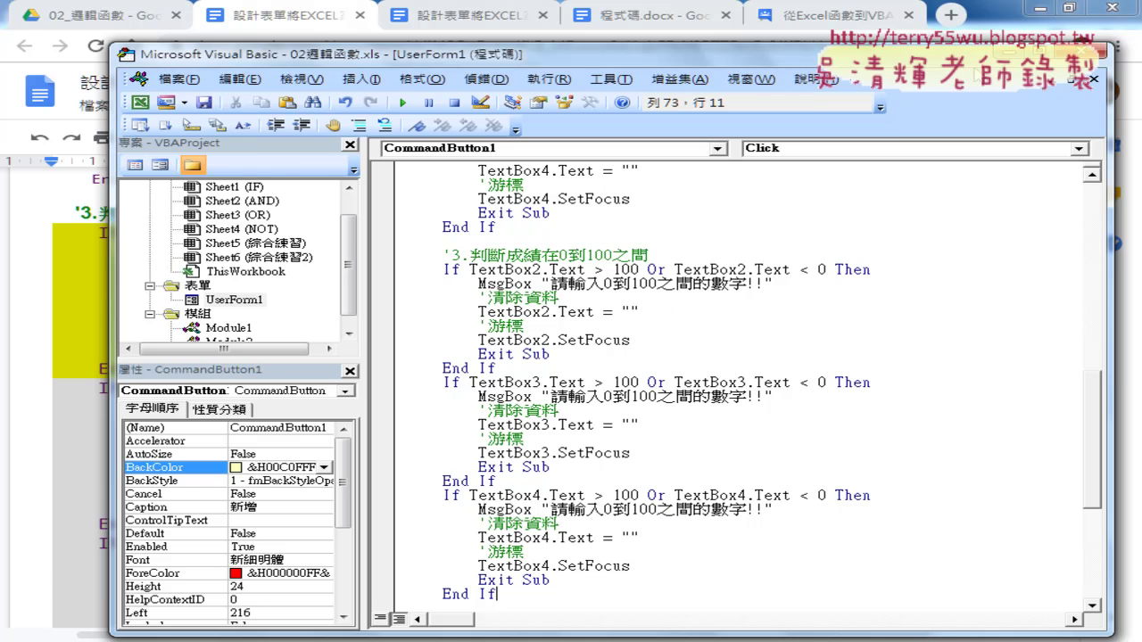
left_click(1033, 9)
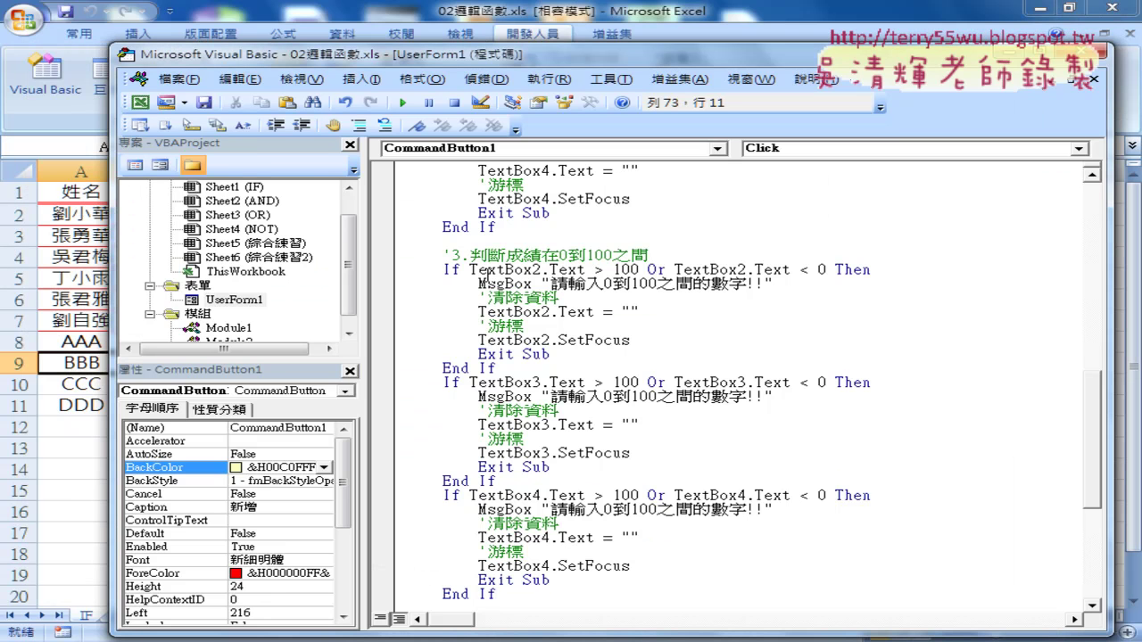
- Launch the score entry form and confirm that submitting an empty name is rejected
left_click(77, 468)
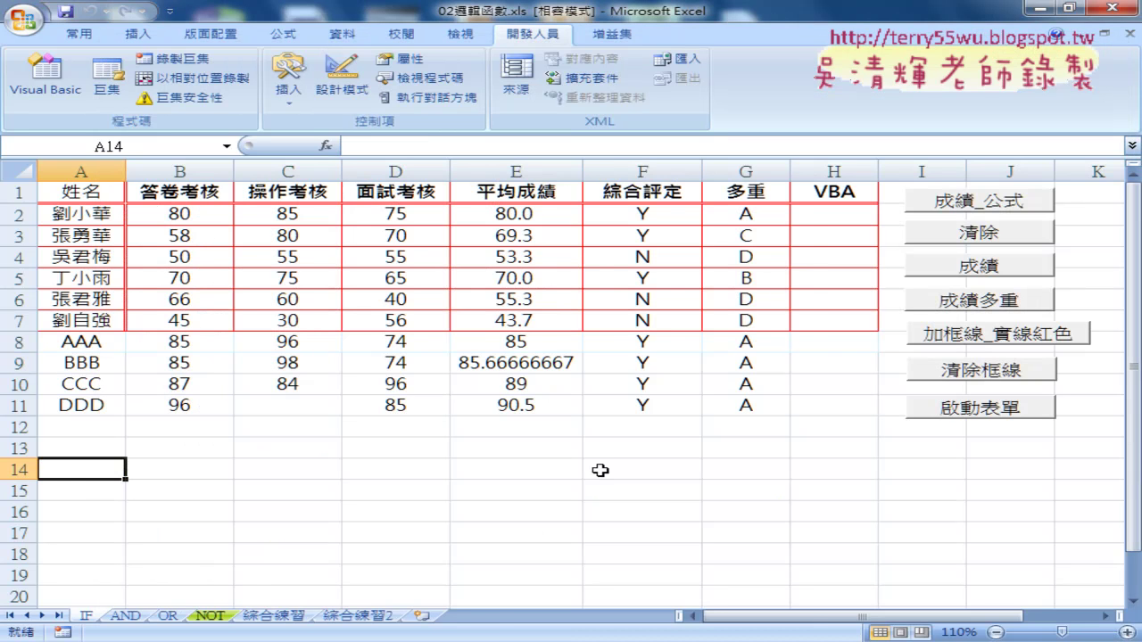
left_click(952, 410)
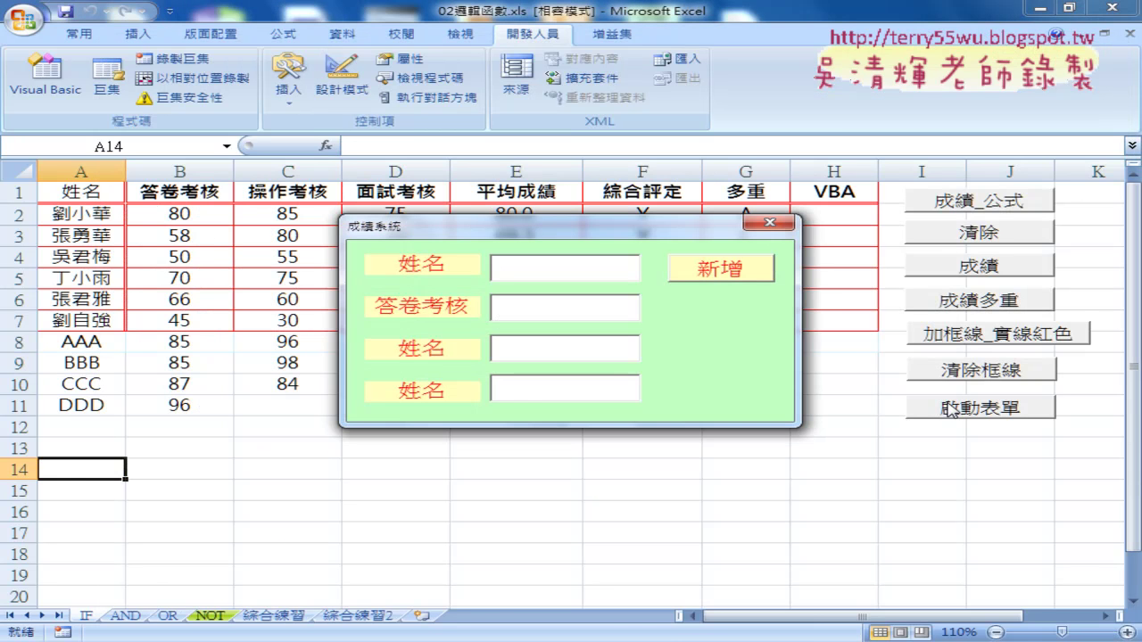
left_click_drag(568, 232, 629, 127)
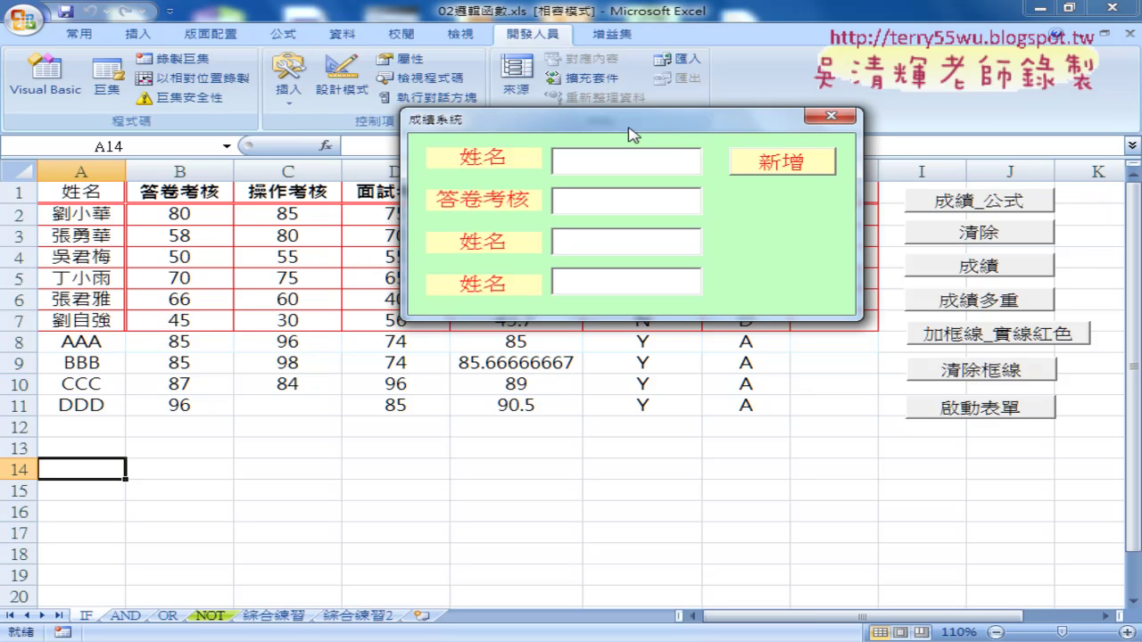
type("EEE")
key("BackSpace")
key("BackSpace")
key("BackSpace")
left_click(783, 159)
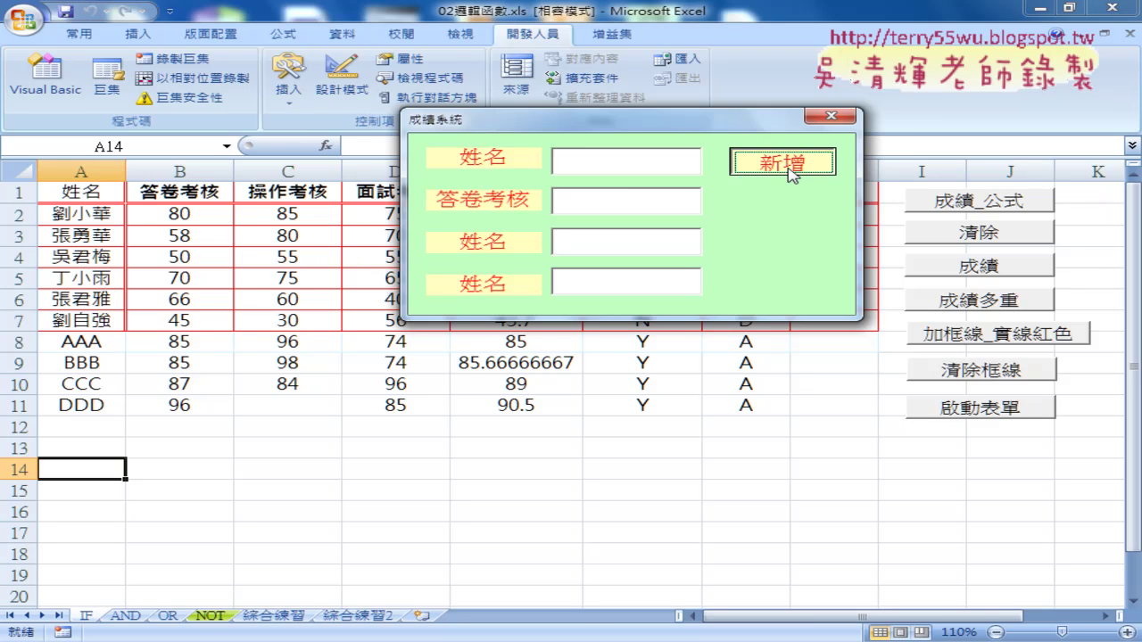
left_click(606, 394)
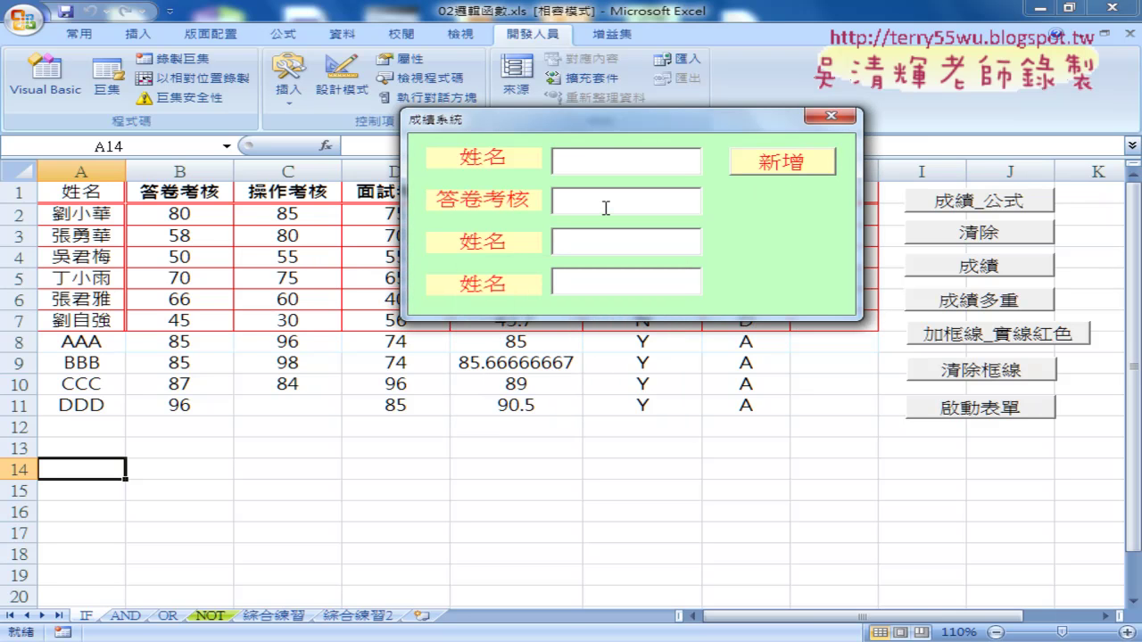
- Enter EEE with scores A, 85, 96, confirming missing and non-numeric scores are rejected, then enter 120
type("EEE")
type("A")
left_click(785, 169)
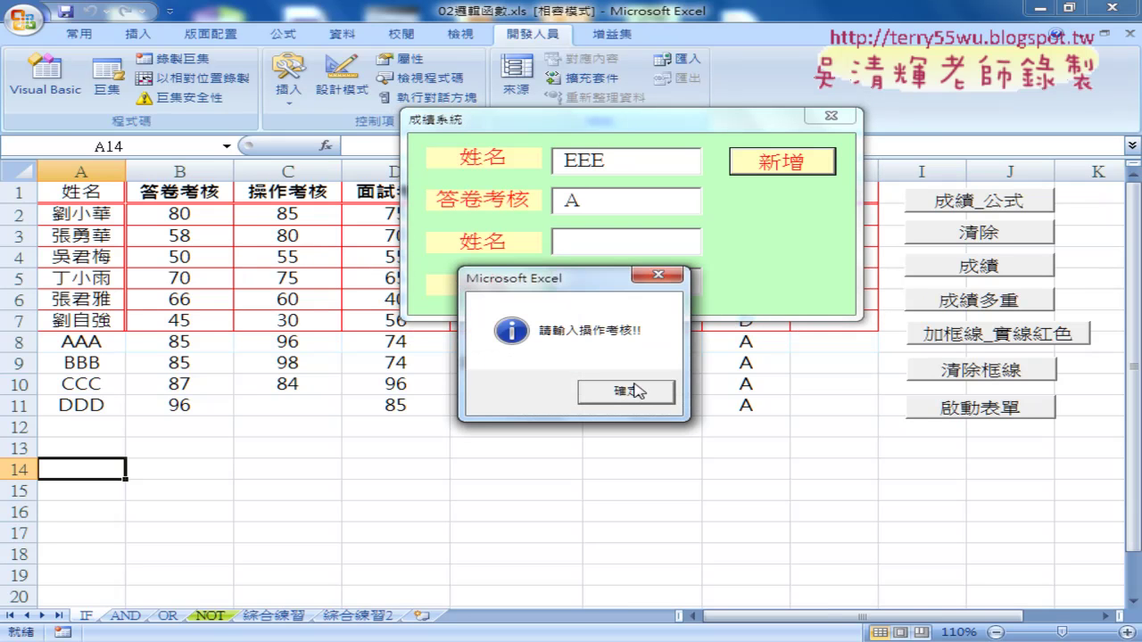
left_click(636, 389)
left_click(769, 166)
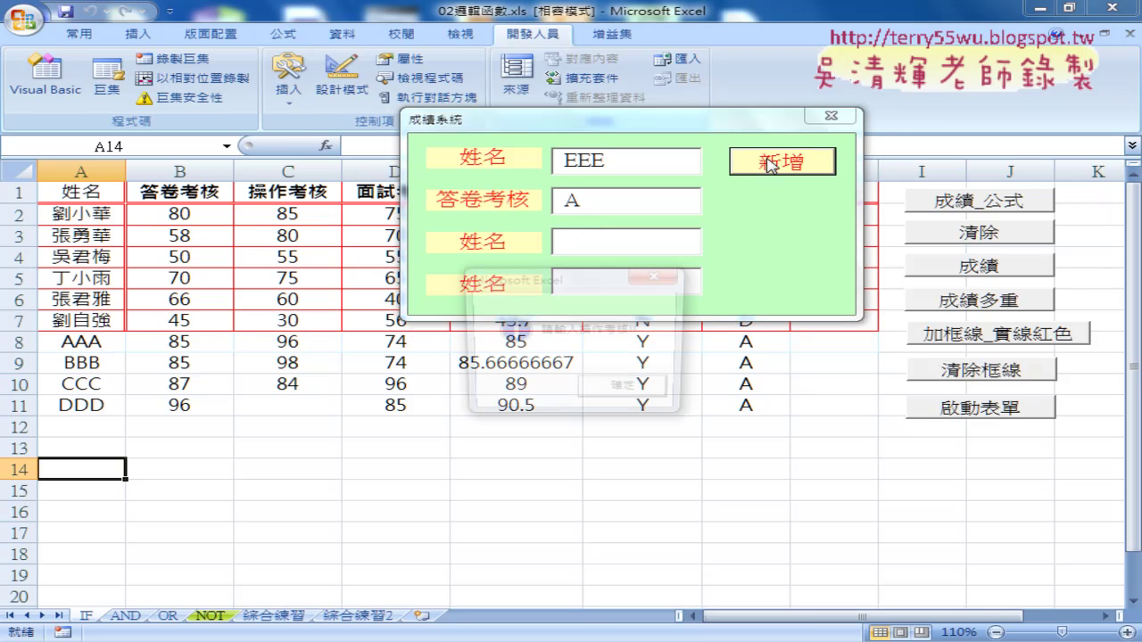
left_click(630, 386)
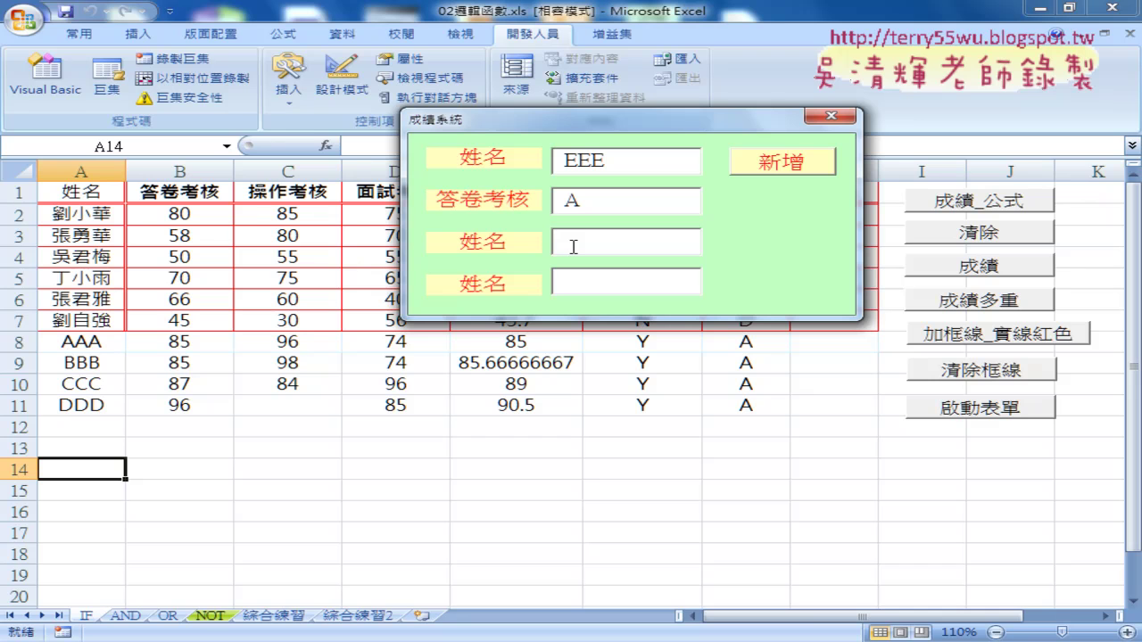
type("85")
type("96")
left_click(763, 175)
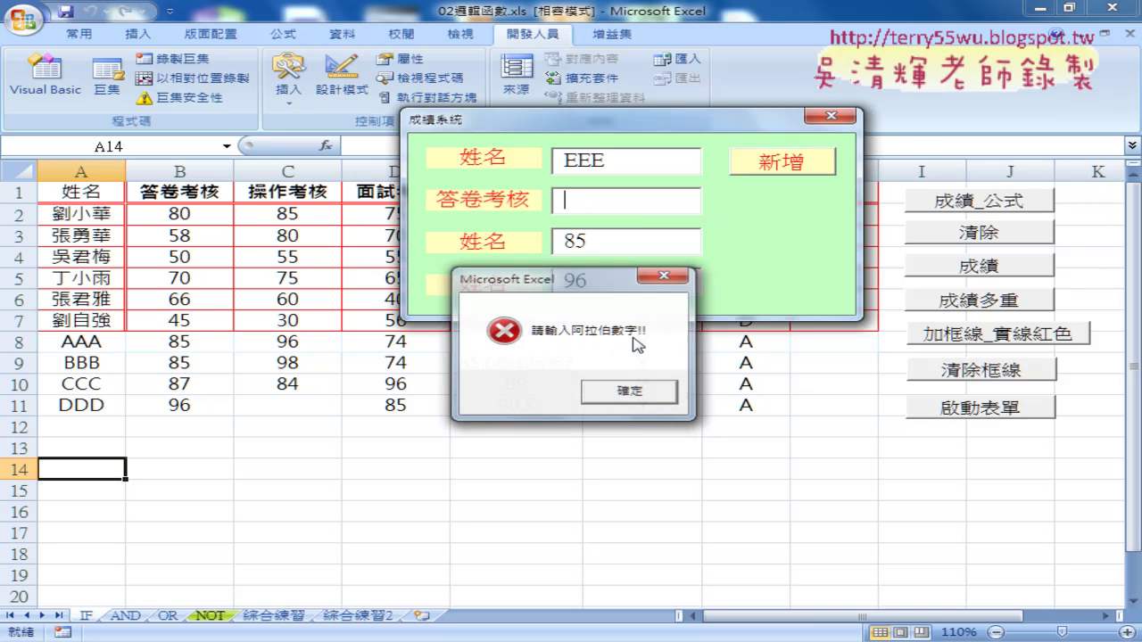
key("Return")
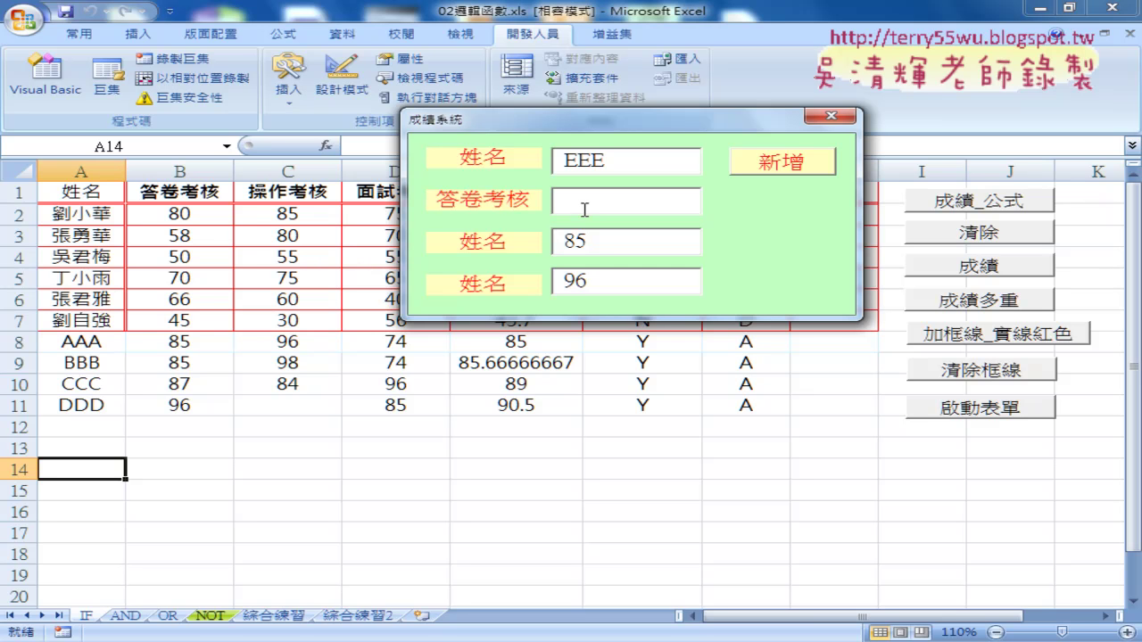
type("120")
- Submit 120 to trigger the 0-to-100 warning, then replace it with 84 and add EEE's record
left_click(769, 171)
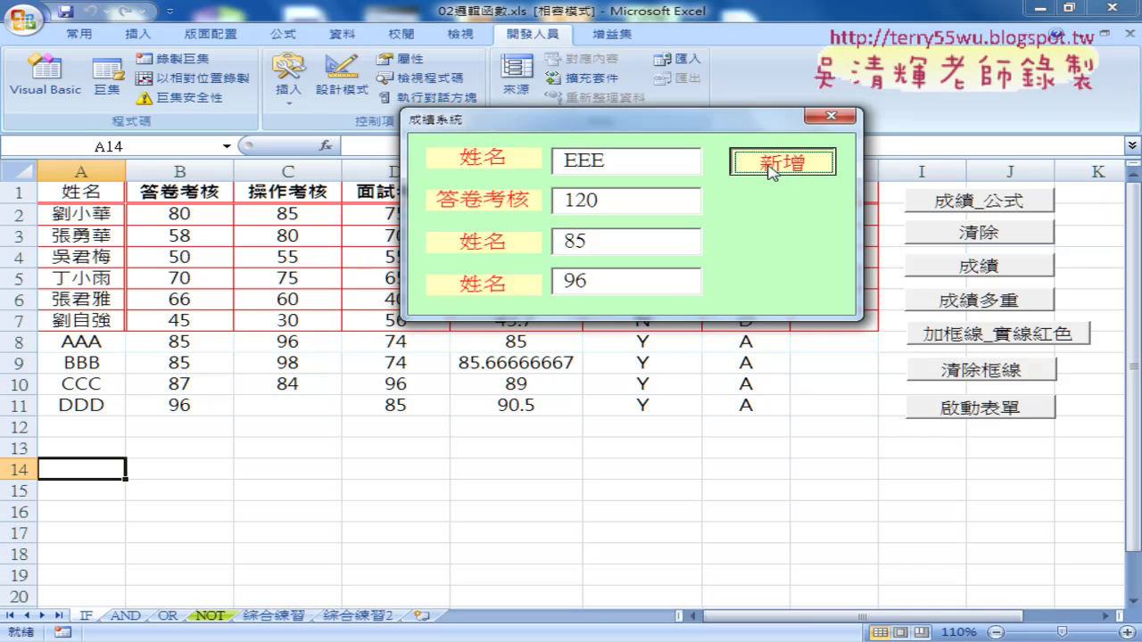
left_click_drag(520, 295, 772, 163)
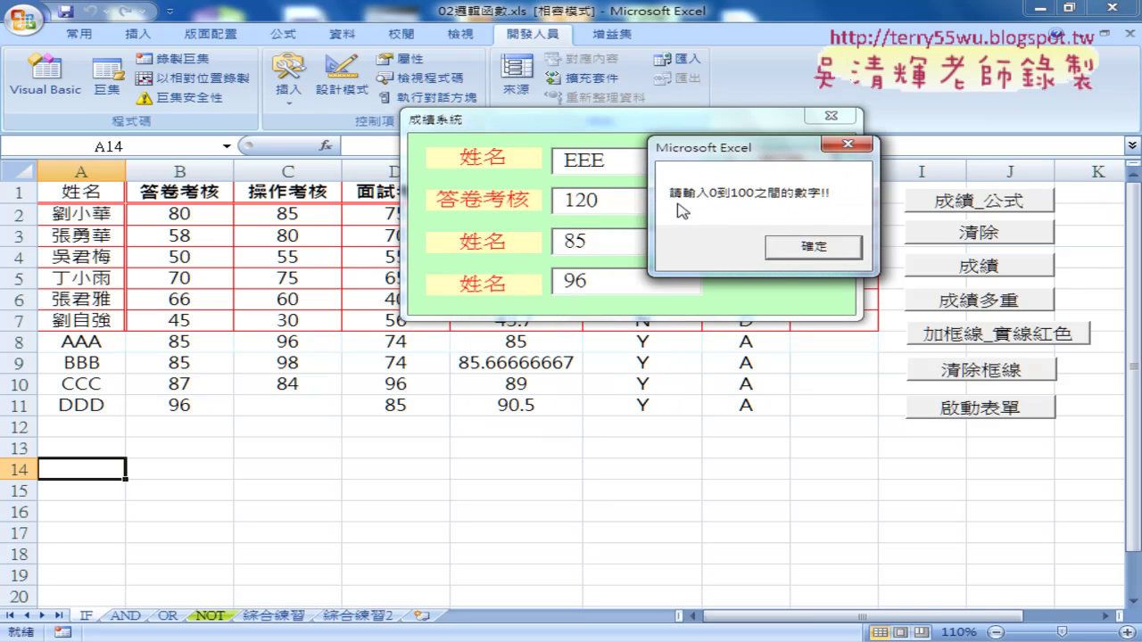
left_click(811, 251)
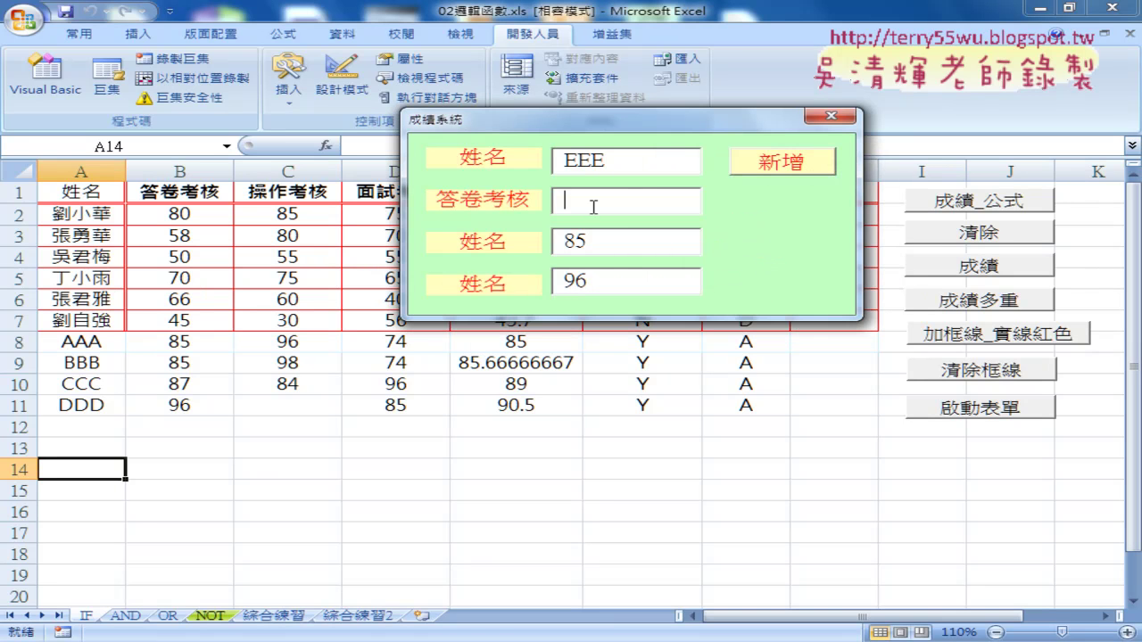
type("8")
type("4")
left_click(791, 172)
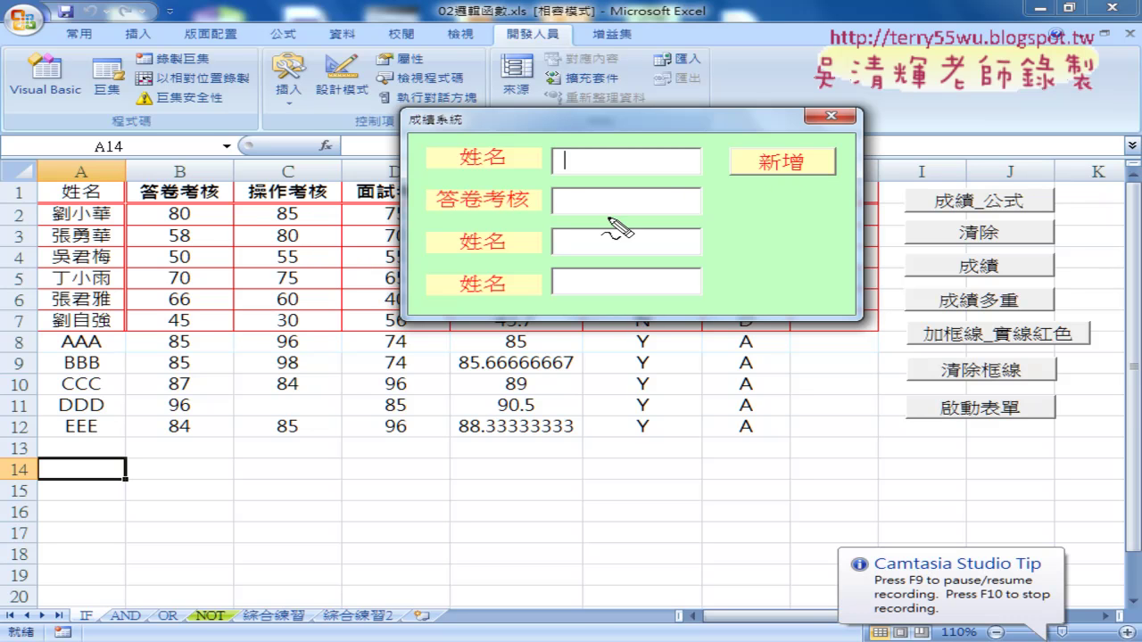
mouse_move(32, 332)
left_mouse_down()
mouse_move(830, 459)
mouse_move(30, 336)
left_mouse_up()
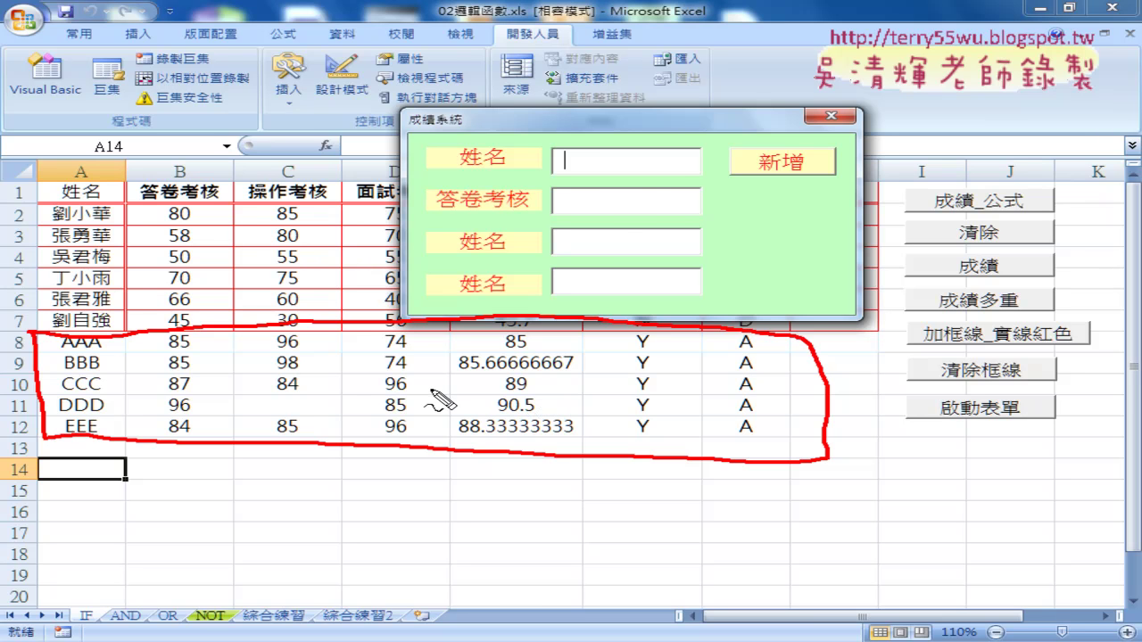
left_click_drag(476, 378, 495, 374)
key("Escape")
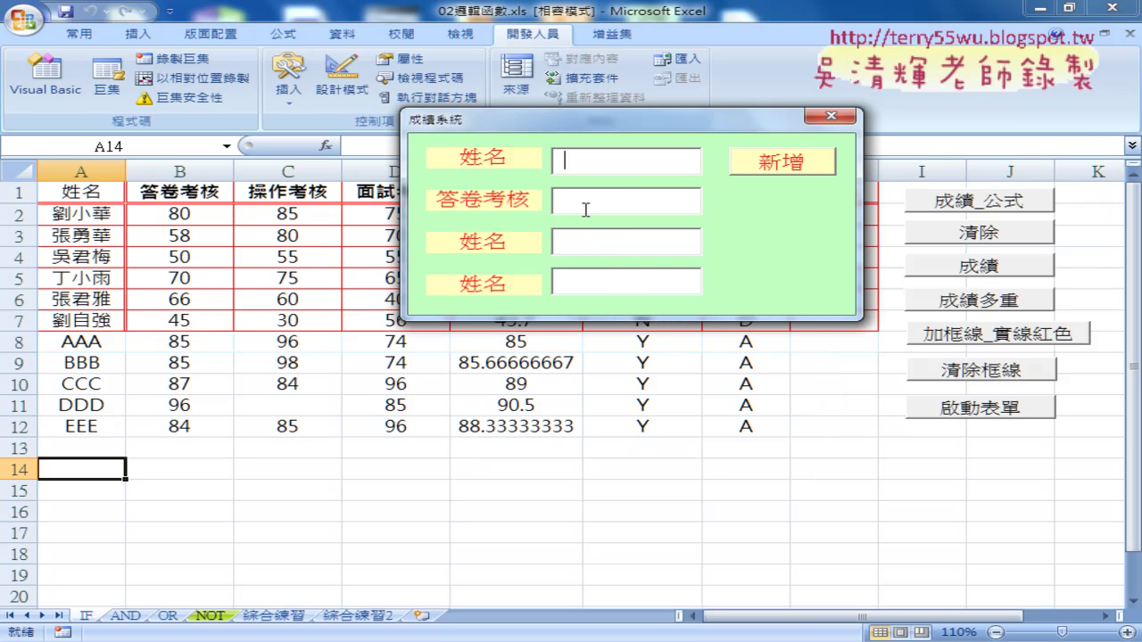
- Enter FFF with scores 85, 96 and 97, moving focus to the 新增 button
type("FFF")
type("85")
type("96")
type("97")
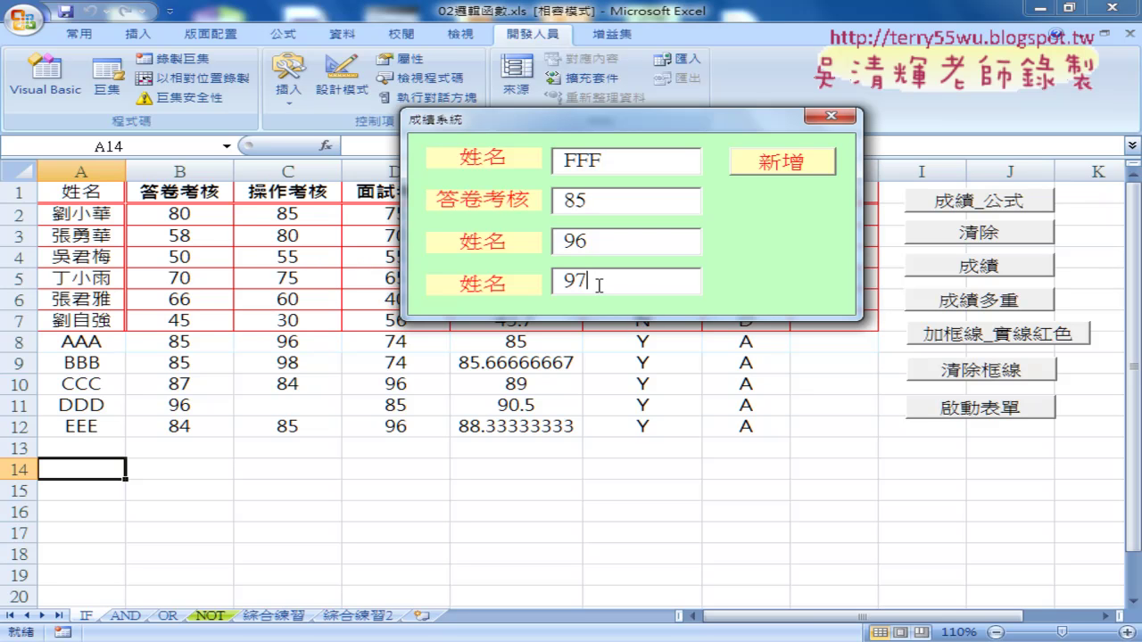
key("Tab")
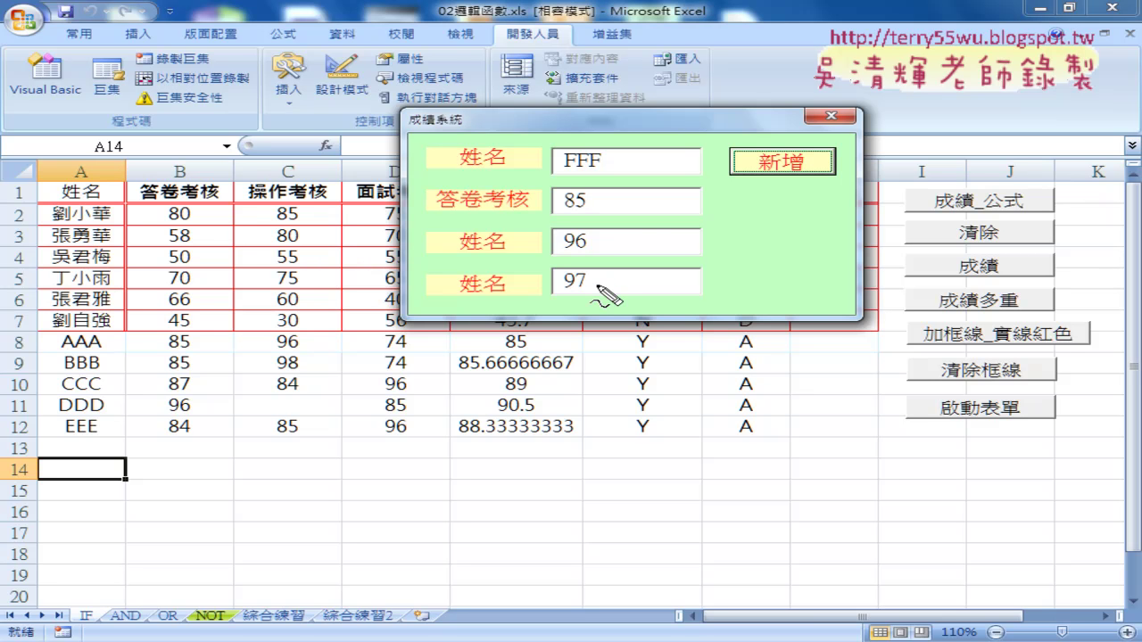
mouse_move(591, 275)
left_mouse_down()
mouse_move(589, 293)
mouse_move(765, 183)
mouse_move(780, 193)
left_mouse_up()
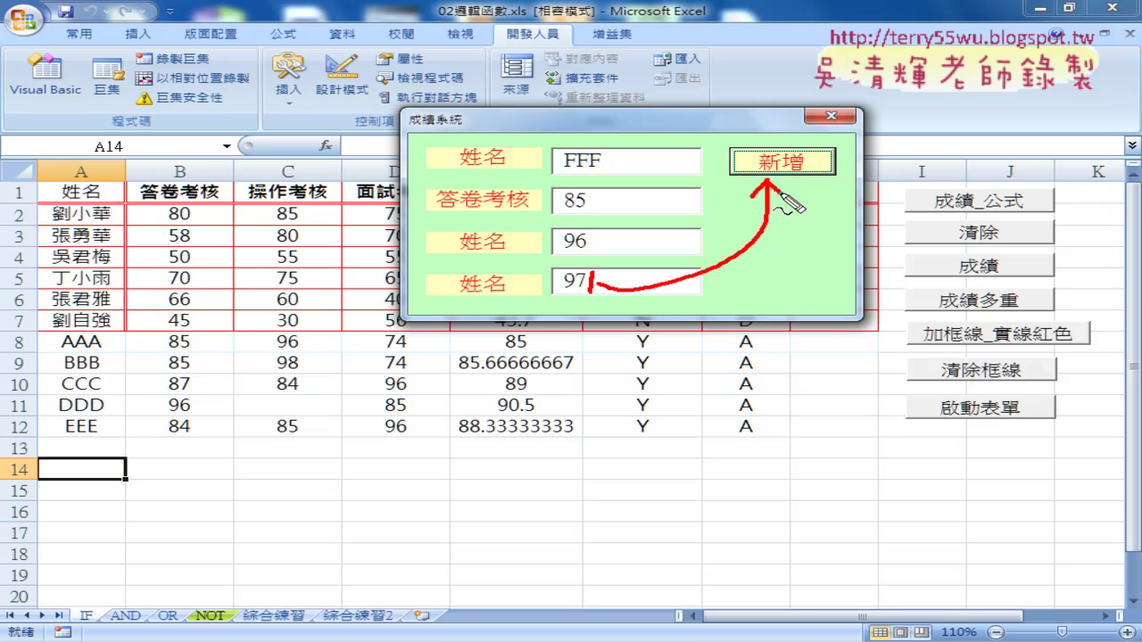
key("Escape")
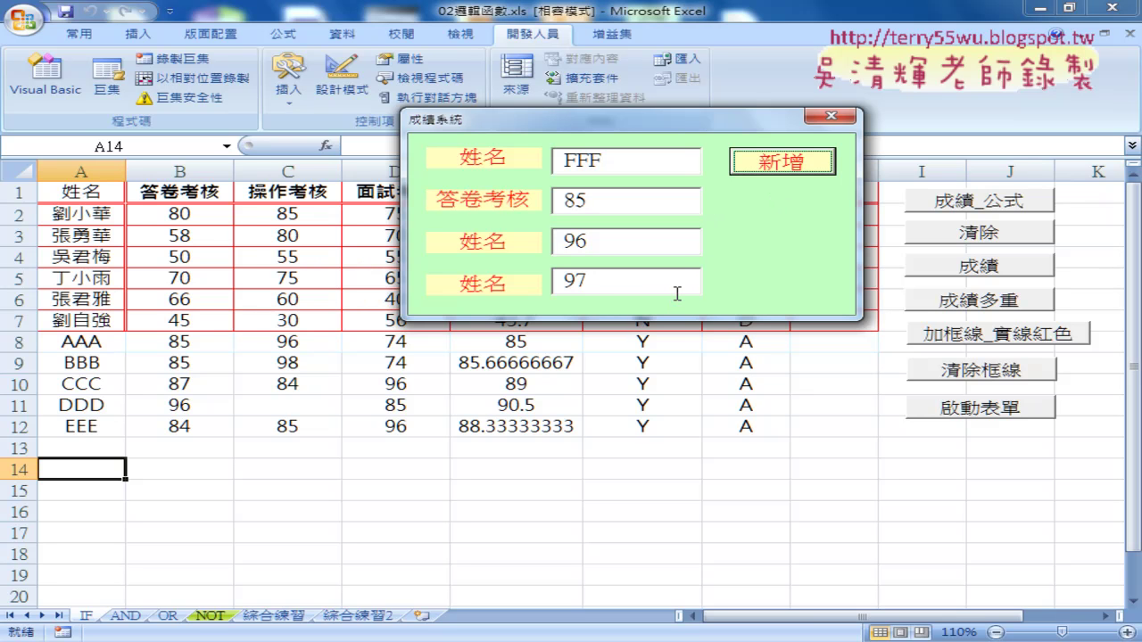
- Close the score form, select C2:D5 then D4, and switch to the 校閱 ribbon
left_click(822, 116)
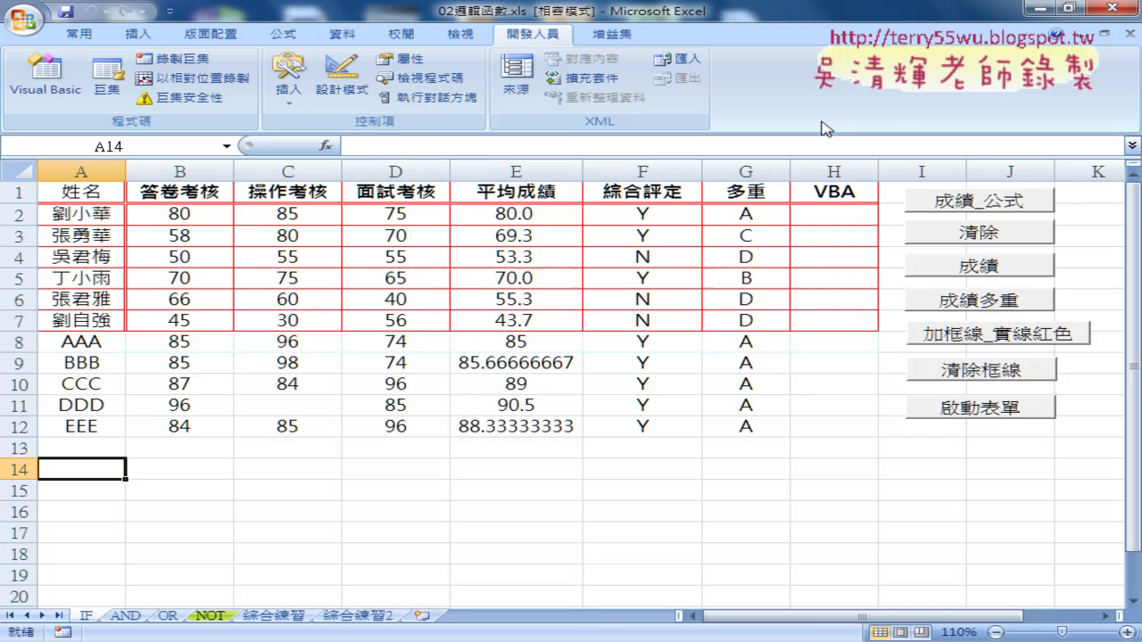
left_click_drag(304, 215, 416, 268)
left_click(411, 258)
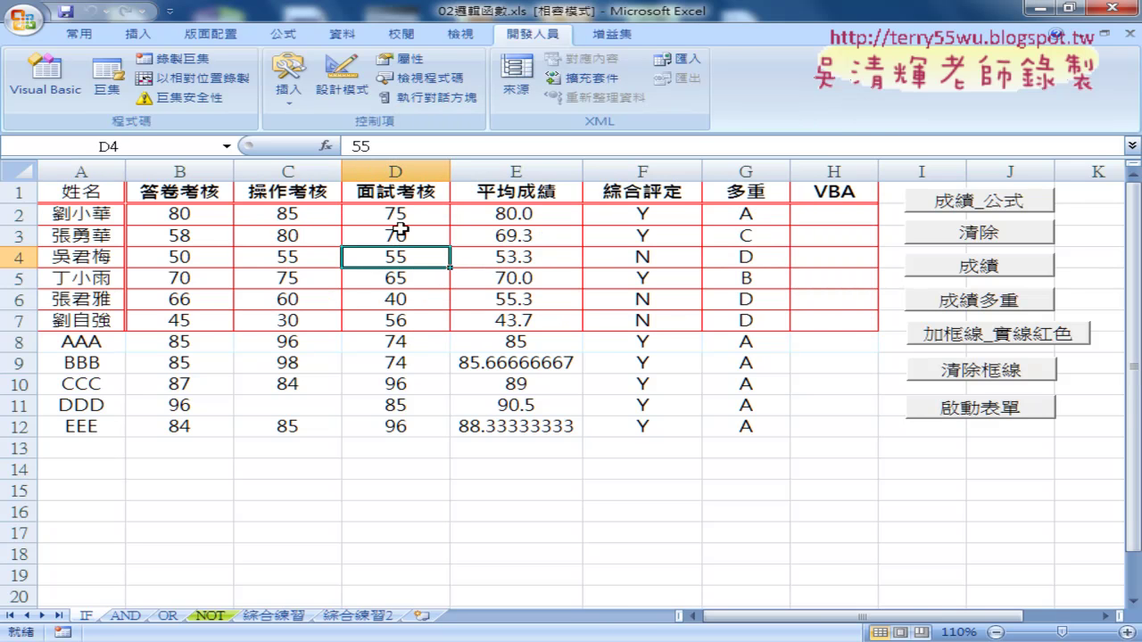
left_click(459, 38)
left_click(408, 36)
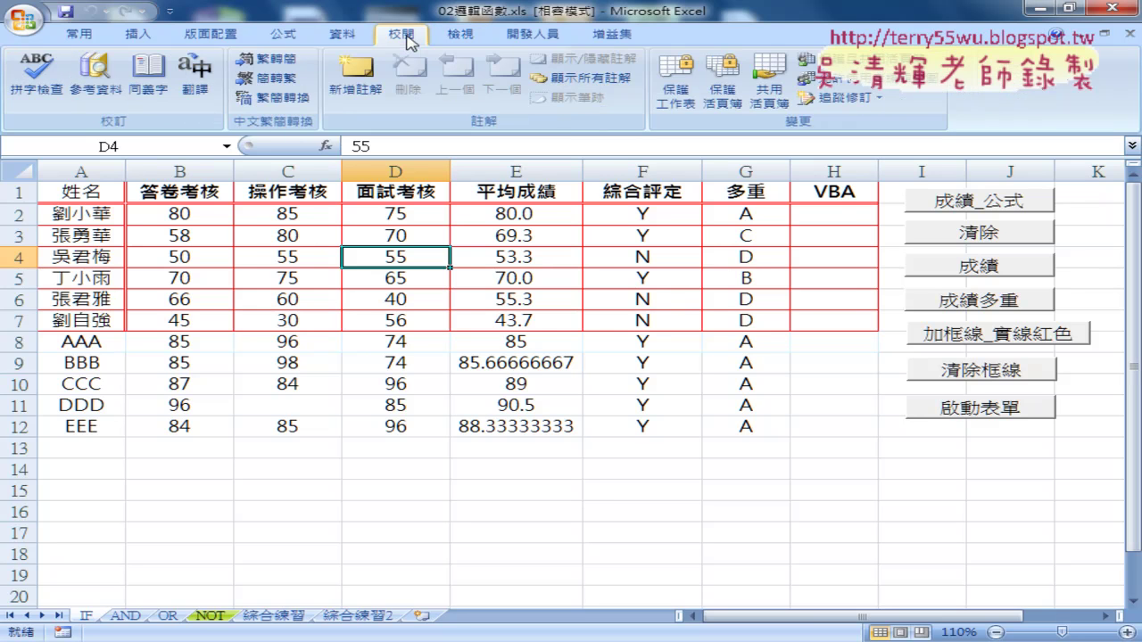